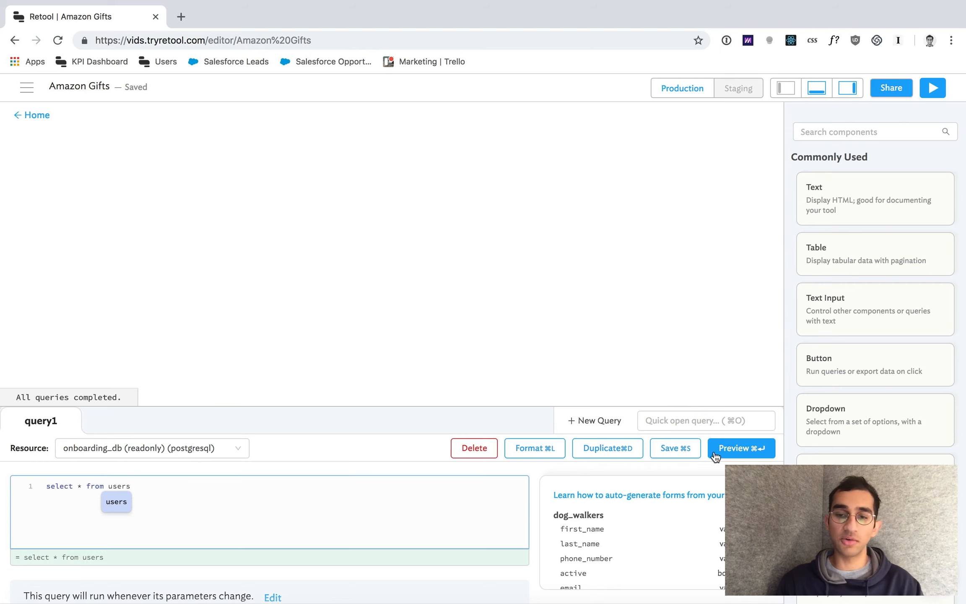
# Step: Preview and save the users query, and place a table on the empty canvas to display its data
pyautogui.click(730, 449)
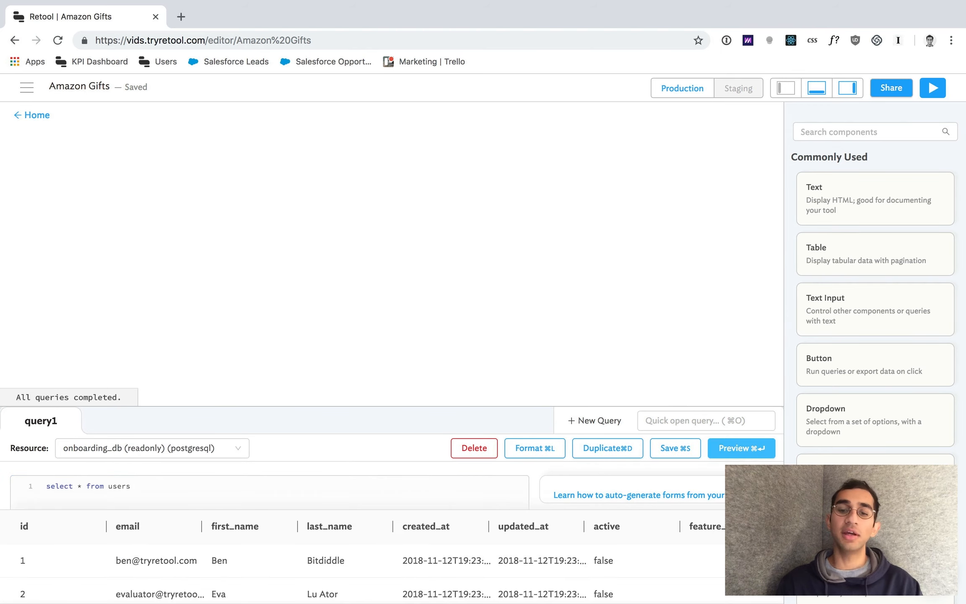
pyautogui.click(680, 449)
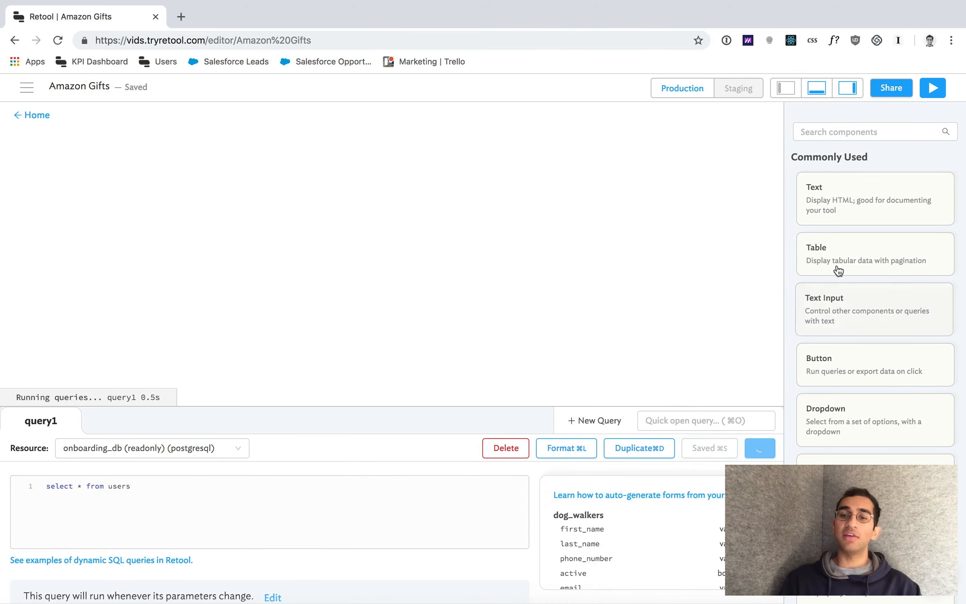
pyautogui.moveTo(836, 268); pyautogui.dragTo(74, 177)
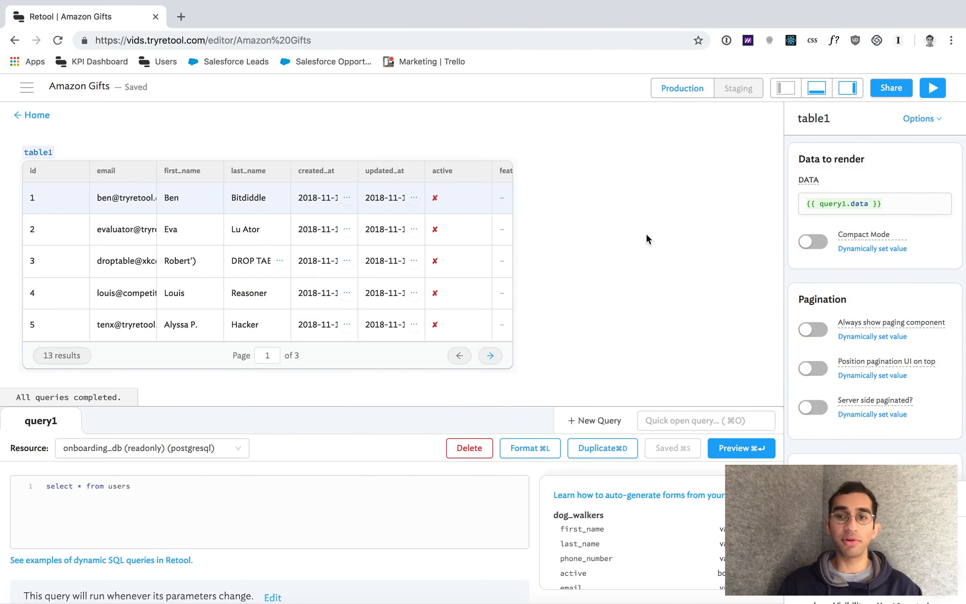
pyautogui.click(633, 232)
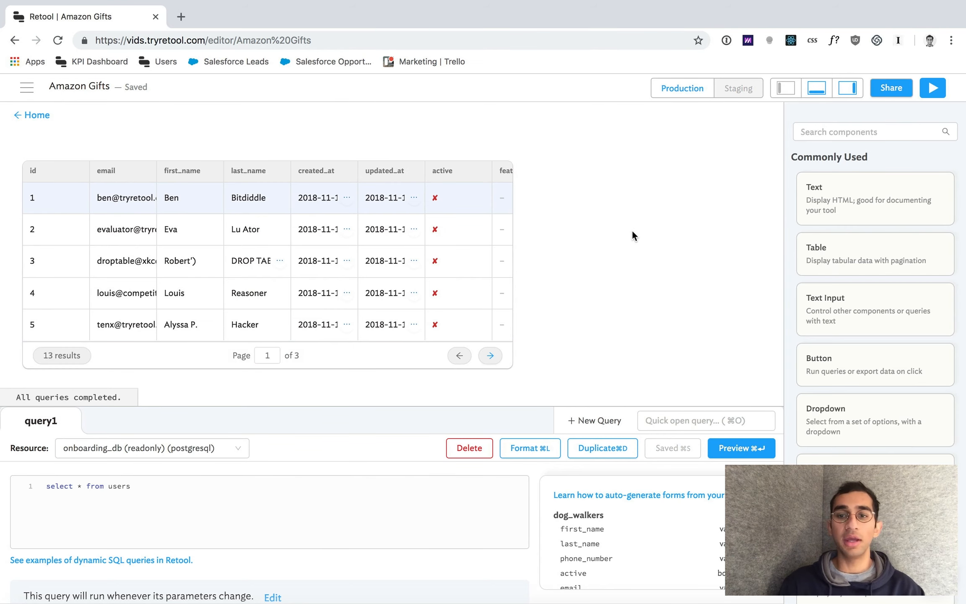
# Step: Add a text input above the table's upper edge and set its label to "First name"
pyautogui.moveTo(808, 302); pyautogui.dragTo(277, 145)
pyautogui.scroll(-4, 848, 371)
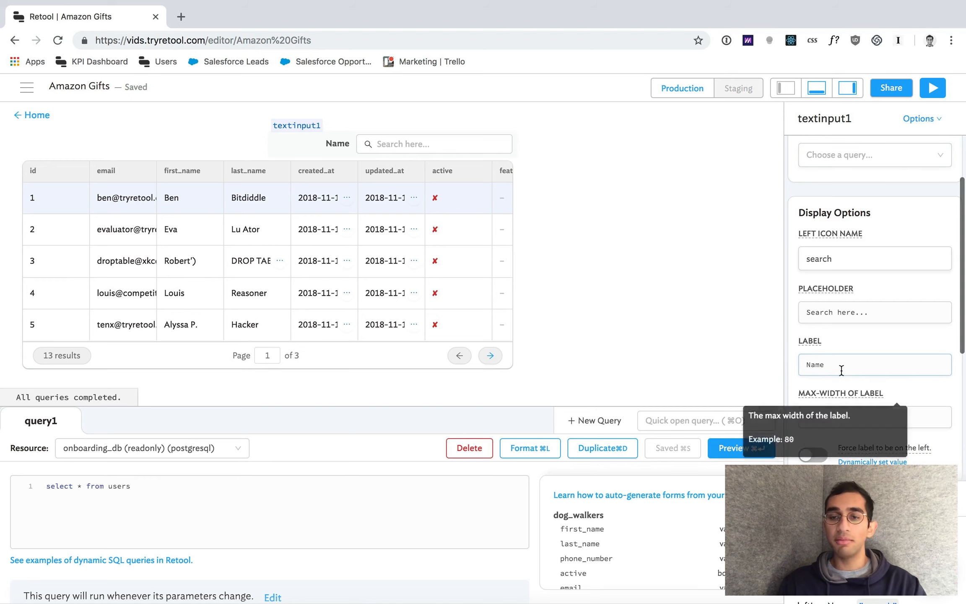
pyautogui.doubleClick(816, 364)
pyautogui.write('First n')
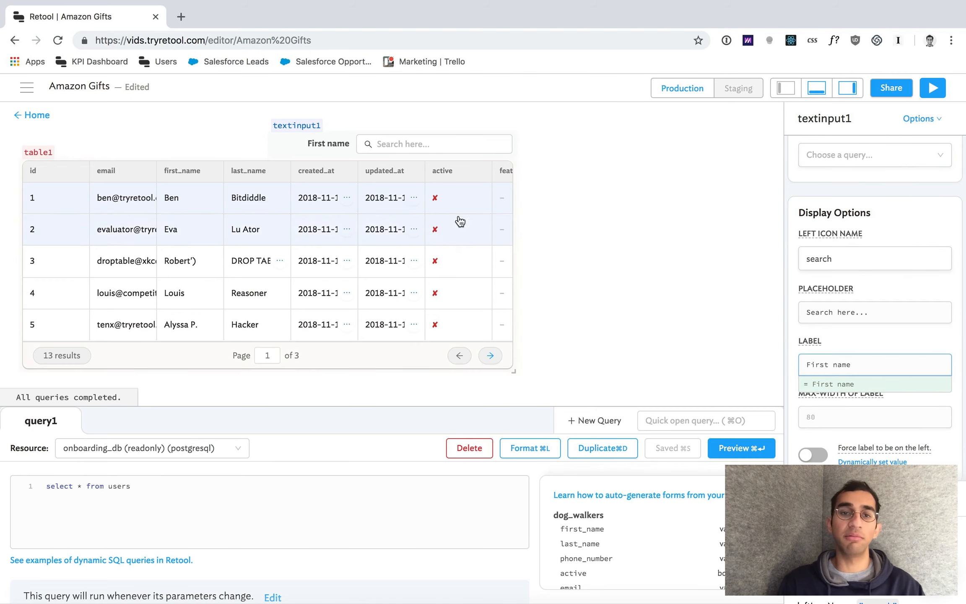
# Step: Enter a sample first name in the search input, and save the query with the filter "where first_name = {{textinput1.value}}"
pyautogui.click(434, 145)
pyautogui.write('Ben')
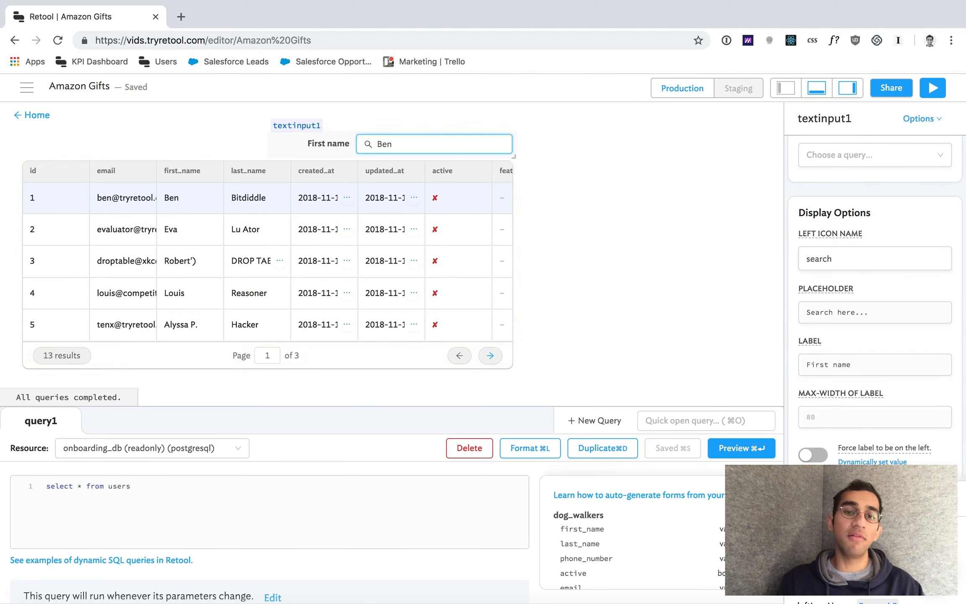
pyautogui.click(309, 482)
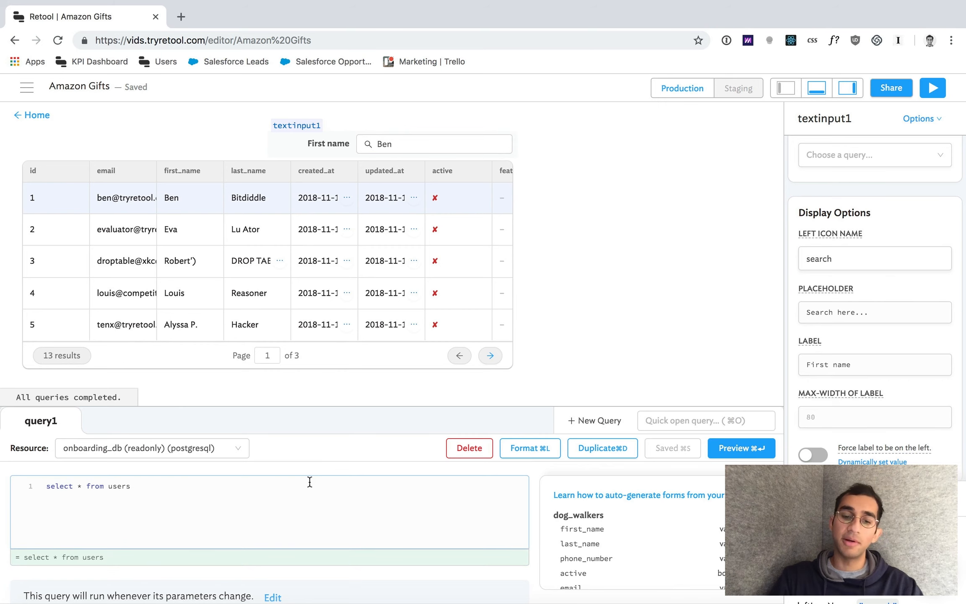
pyautogui.write('where first_n')
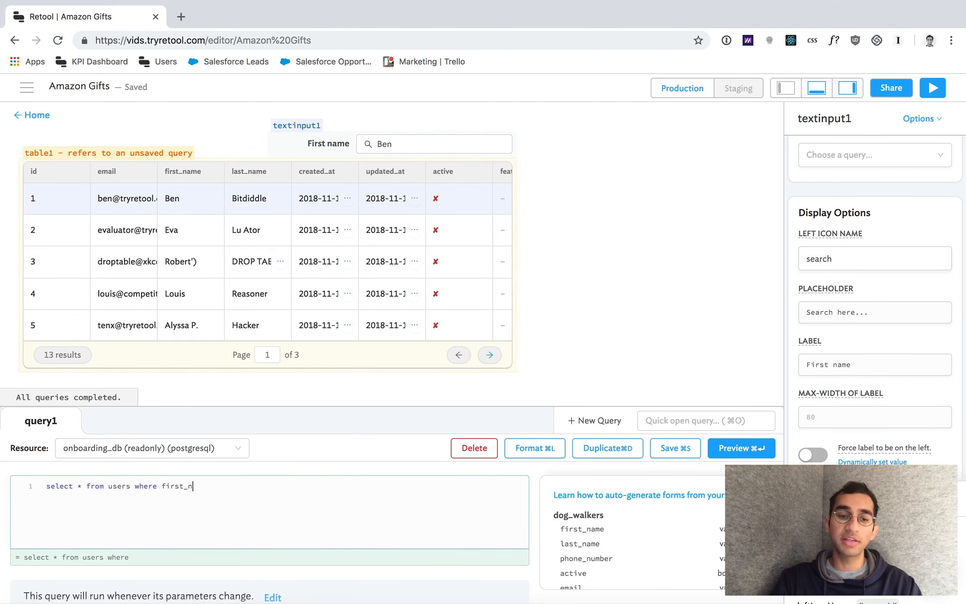
pyautogui.write('ame = {')
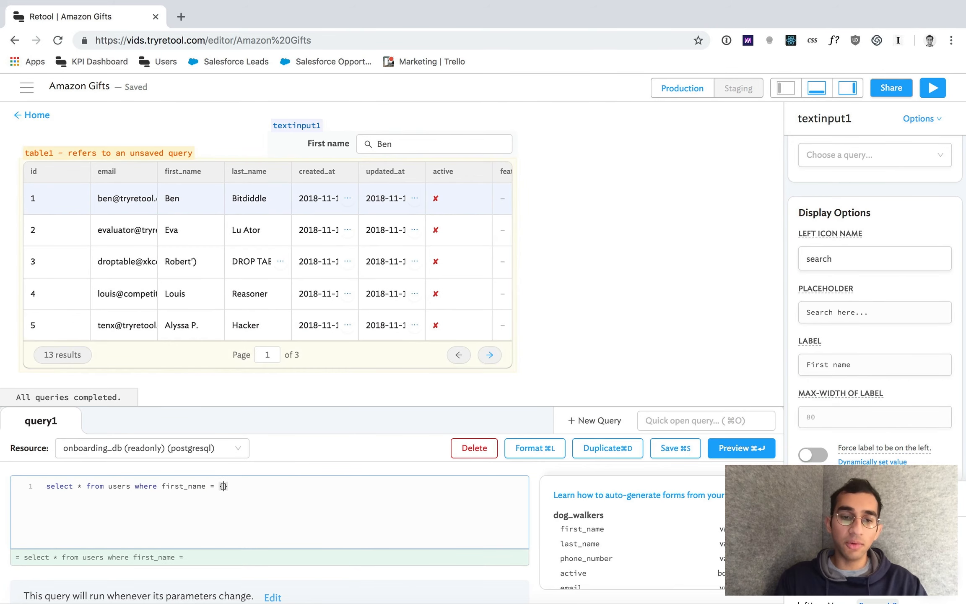
pyautogui.write('{')
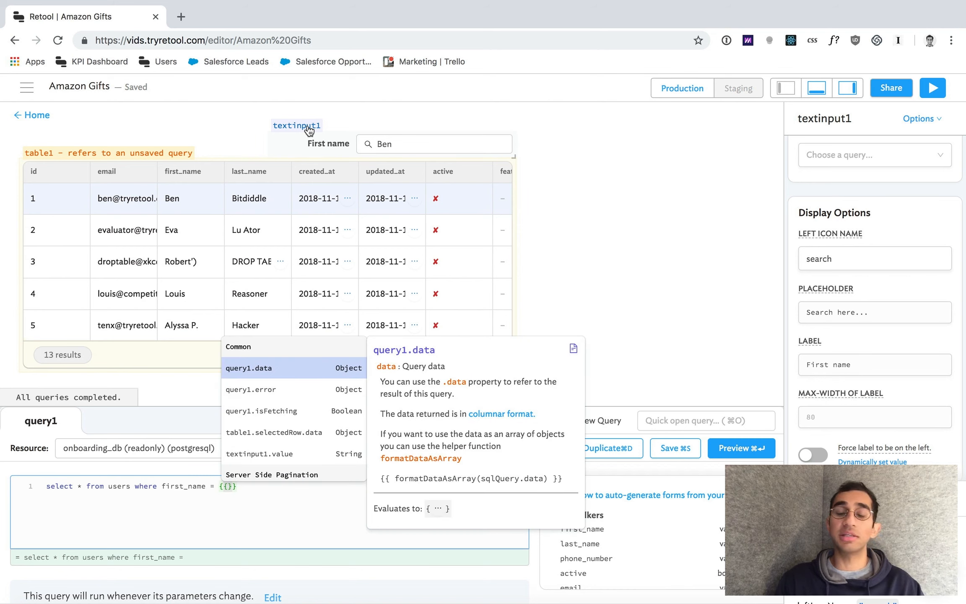
pyautogui.write('tex')
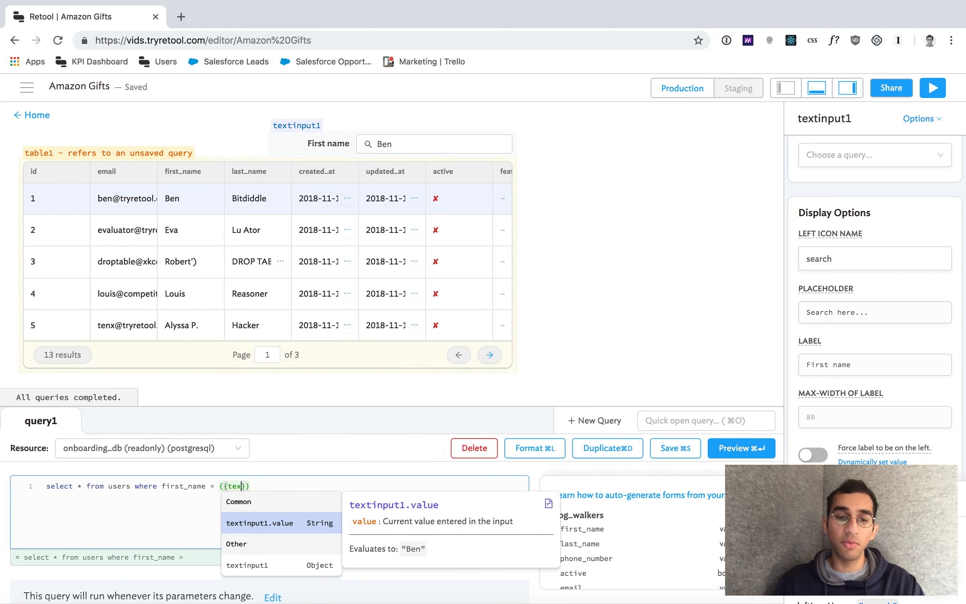
pyautogui.press('Return')
pyautogui.click(655, 456)
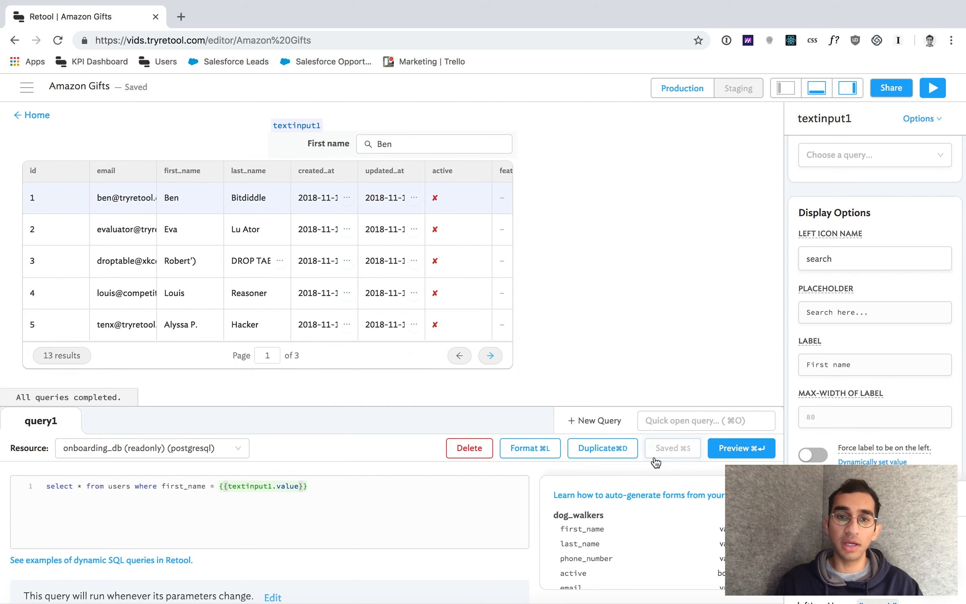
# Step: Change the query's filter to a partial match, first_name ilike {{'%' + textinput1.value + '%'}}, and save it
pyautogui.click(213, 487)
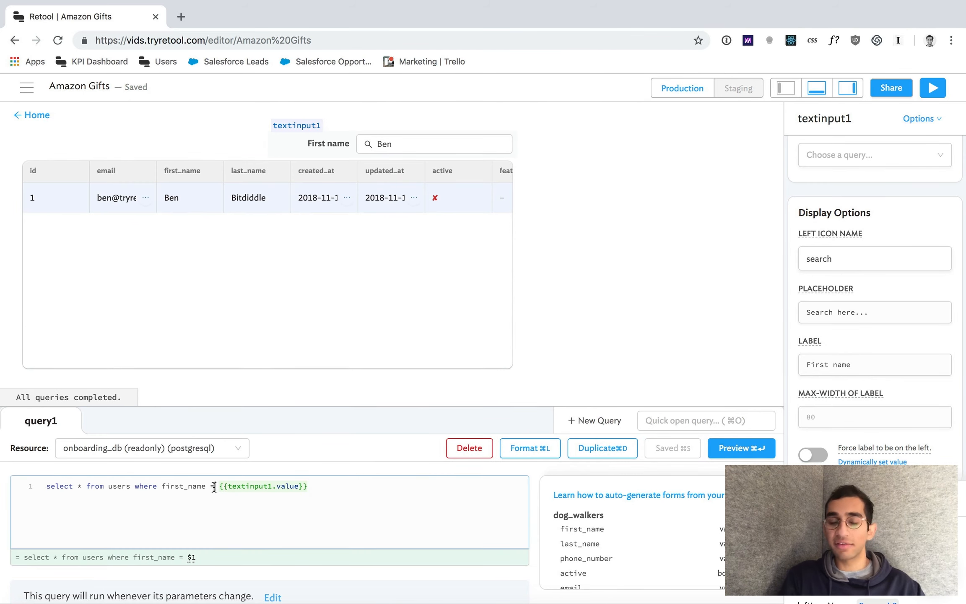
pyautogui.press('BackSpace')
pyautogui.write("ilike {{'")
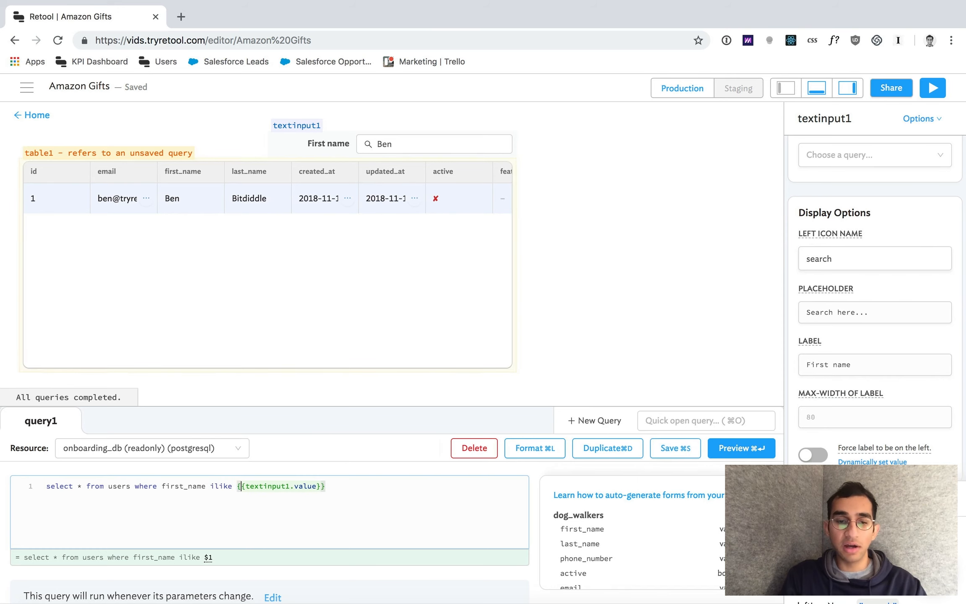
pyautogui.write("%' +")
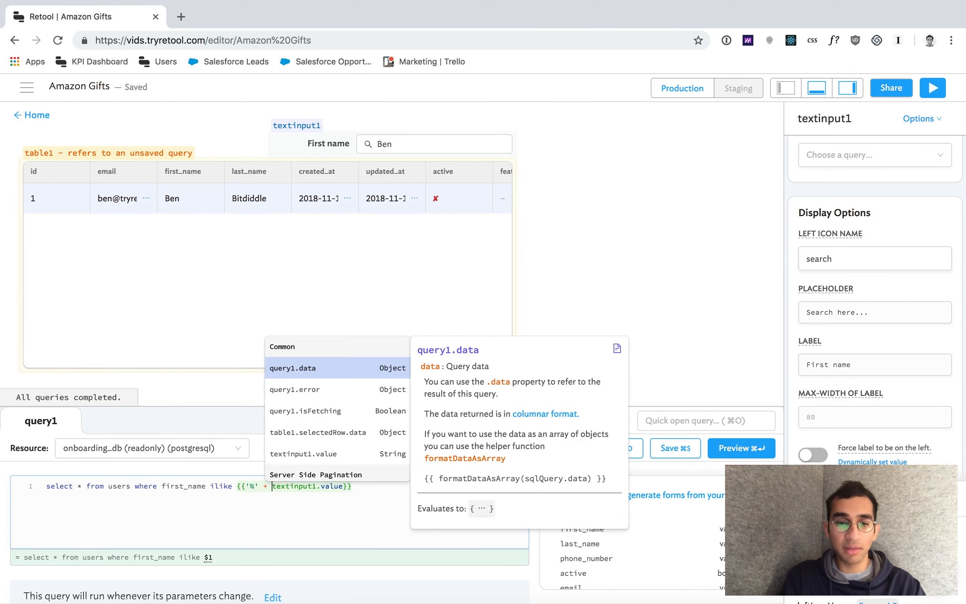
pyautogui.click(344, 487)
pyautogui.write("+ '%")
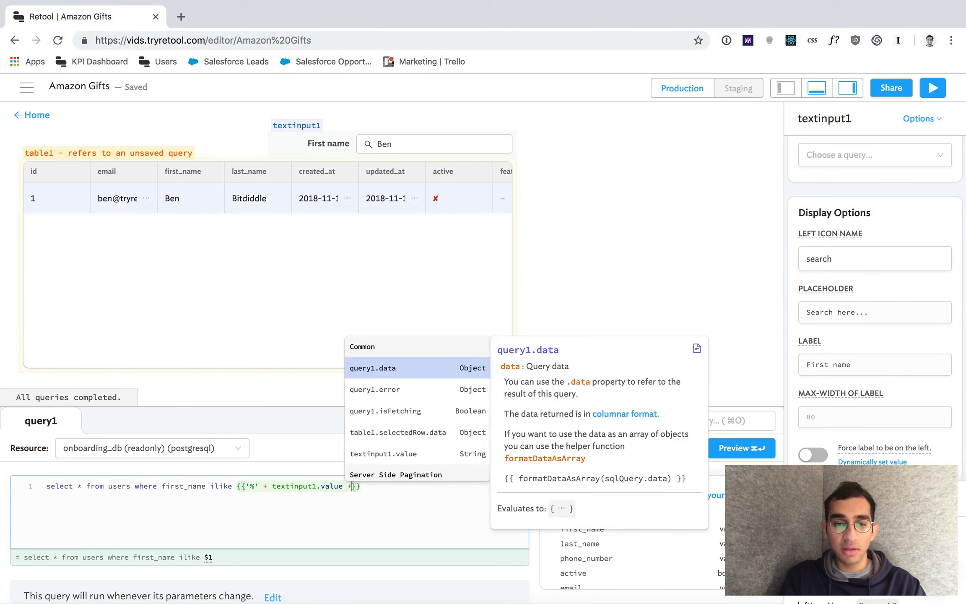
pyautogui.click(675, 448)
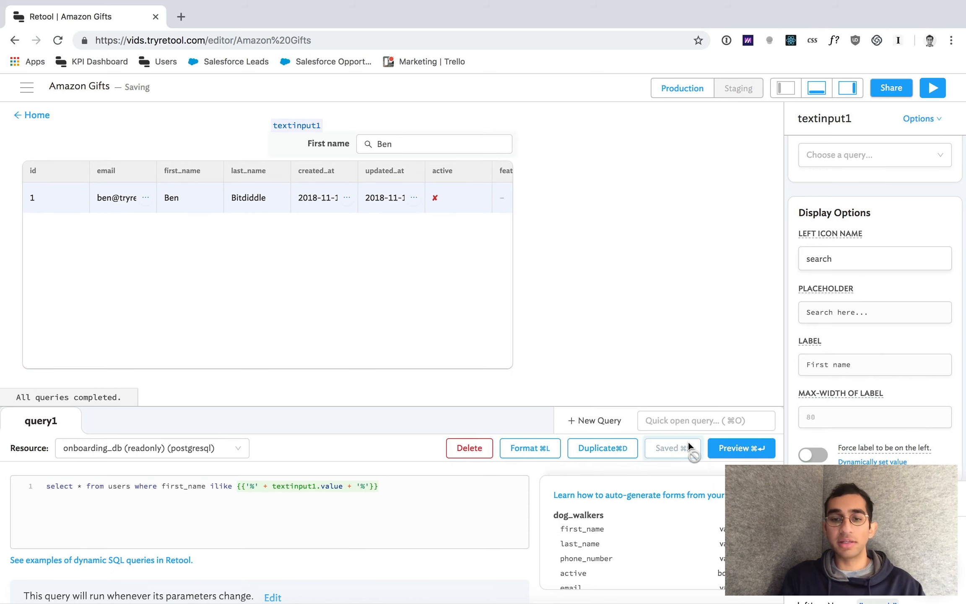
# Step: Test the first name search with the partial text "ev" and clear the search input
pyautogui.doubleClick(405, 144)
pyautogui.press('BackSpace')
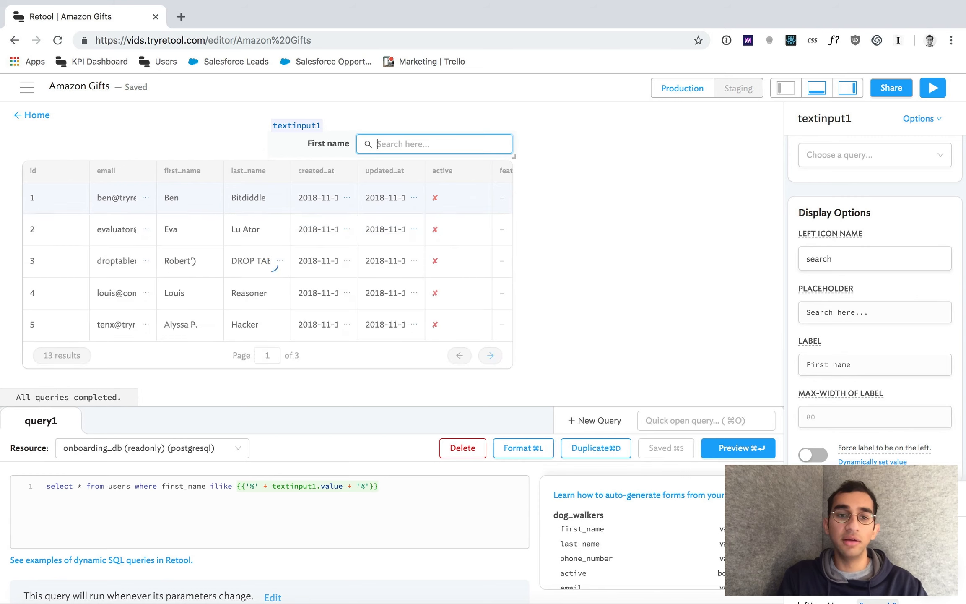
pyautogui.write('ev')
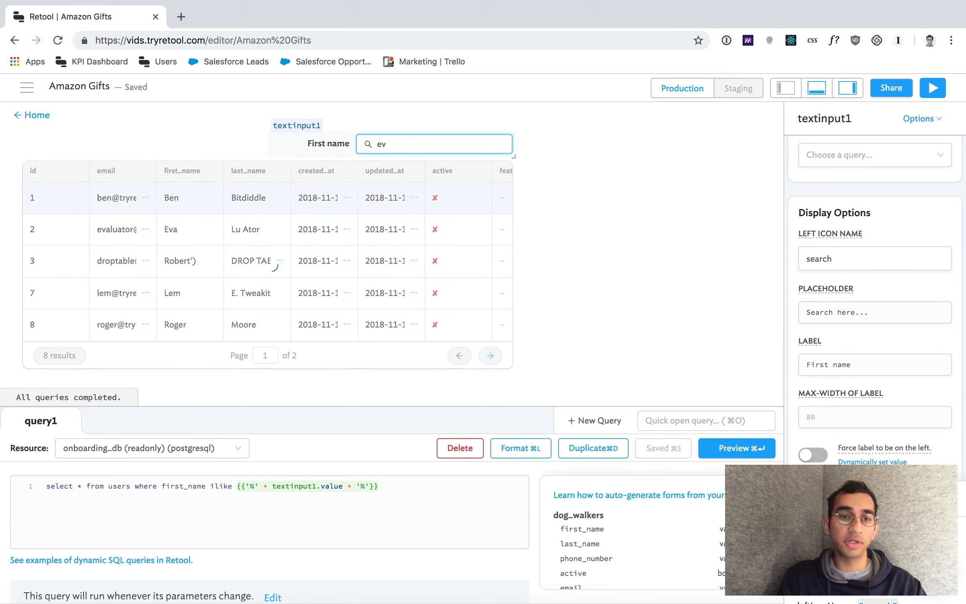
pyautogui.press('BackSpace')
pyautogui.press('BackSpace')
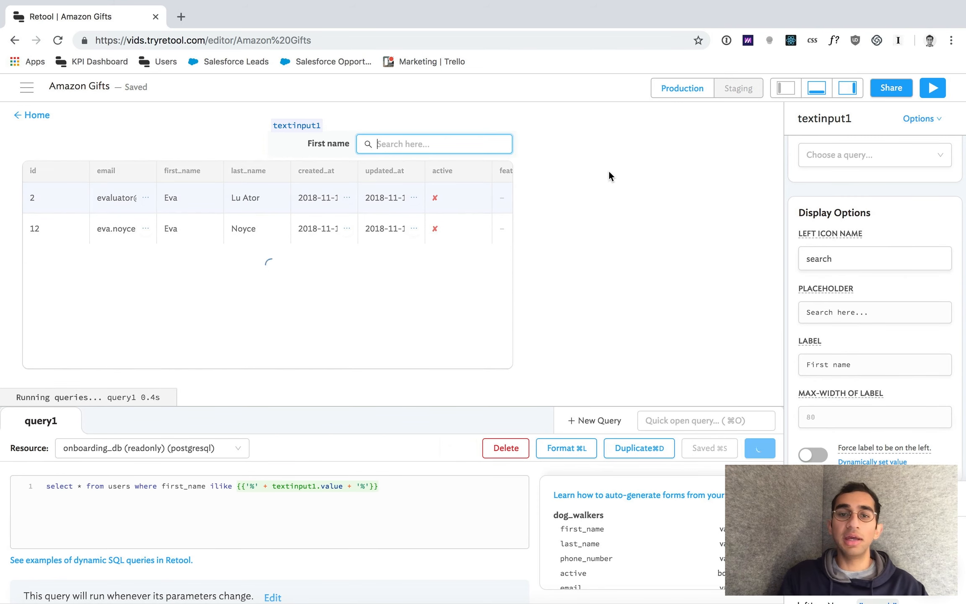
# Step: Add a text component above the table, beside the search input, with the heading "### Users"
pyautogui.click(609, 170)
pyautogui.scroll(5, 854, 233)
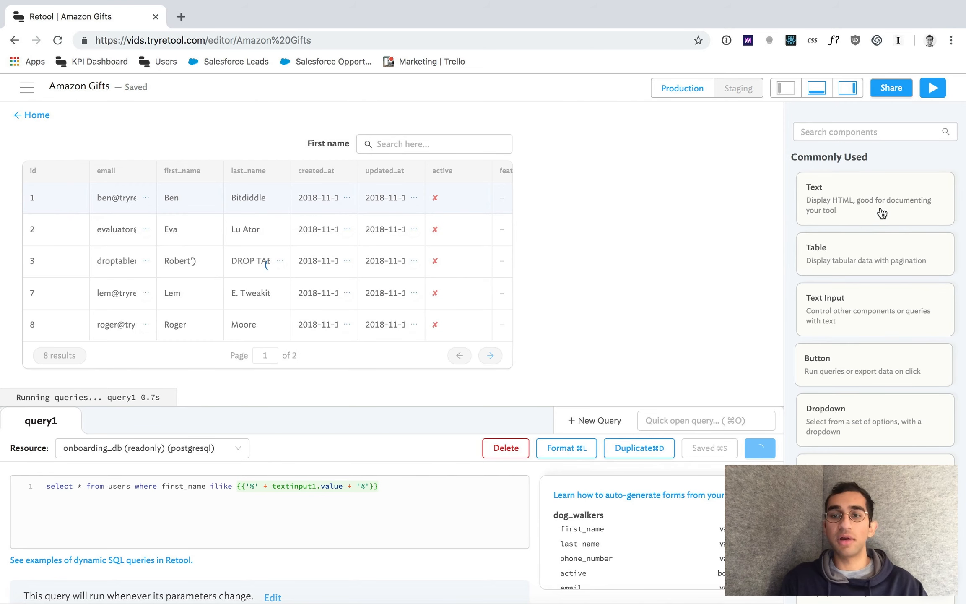
pyautogui.moveTo(855, 210); pyautogui.dragTo(60, 150)
pyautogui.click(843, 208)
pyautogui.press('super+a')
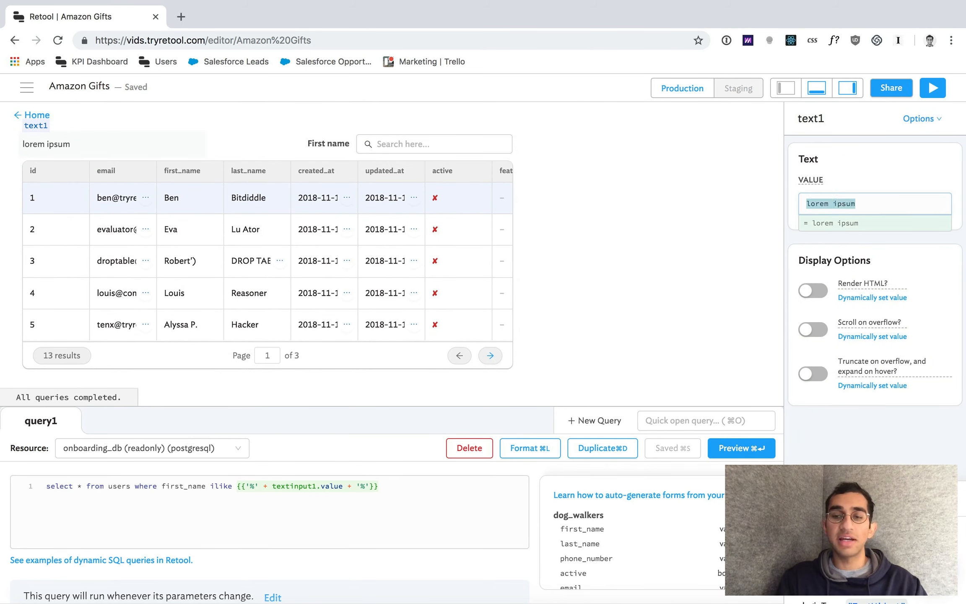
pyautogui.write('Users')
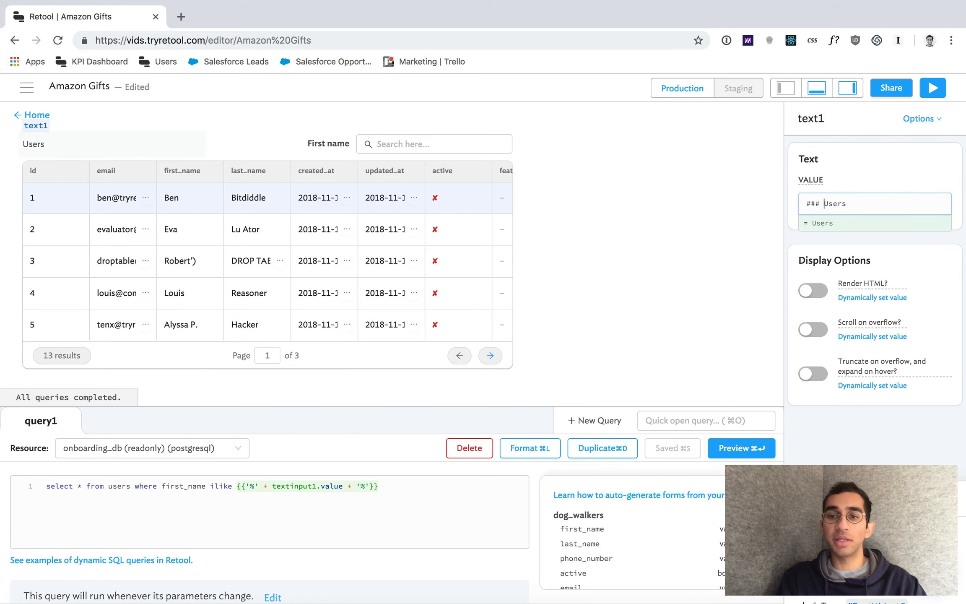
pyautogui.click(728, 231)
# Step: Hide the query editor and add a text component below the table with the value {{table1.selectedRow.data.first_name}}
pyautogui.click(816, 93)
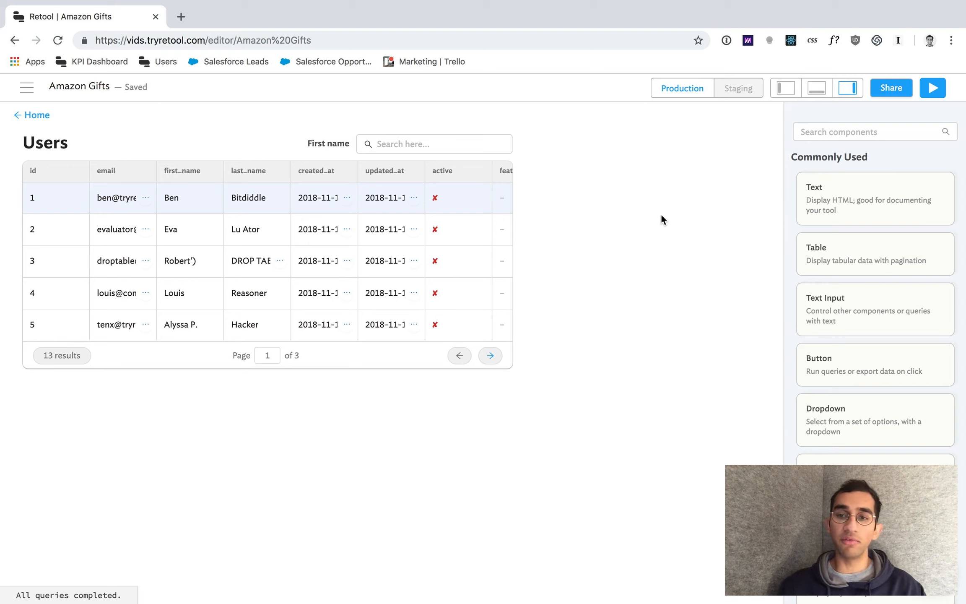
pyautogui.moveTo(830, 217); pyautogui.dragTo(62, 438)
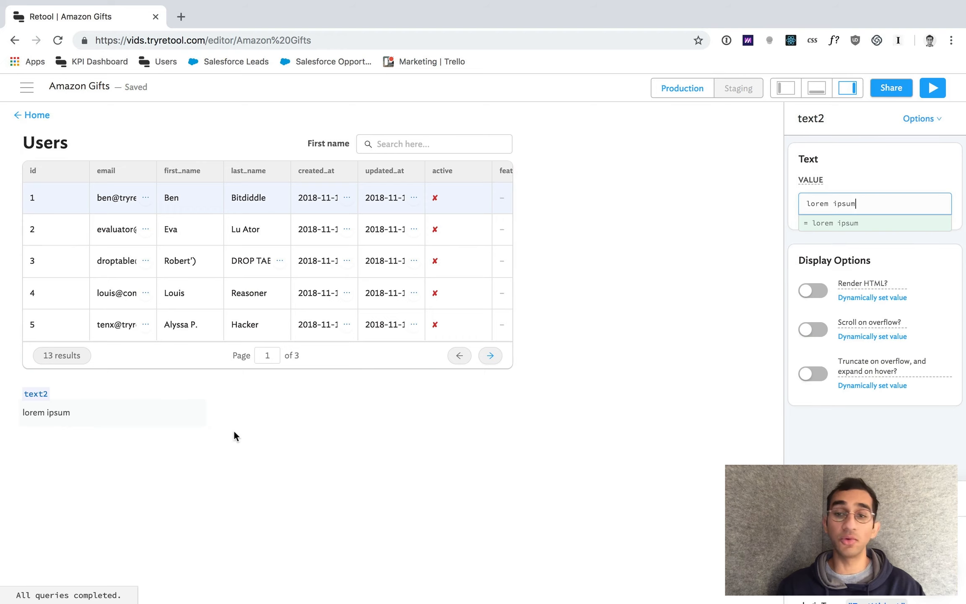
pyautogui.tripleClick(823, 204)
pyautogui.press('BackSpace')
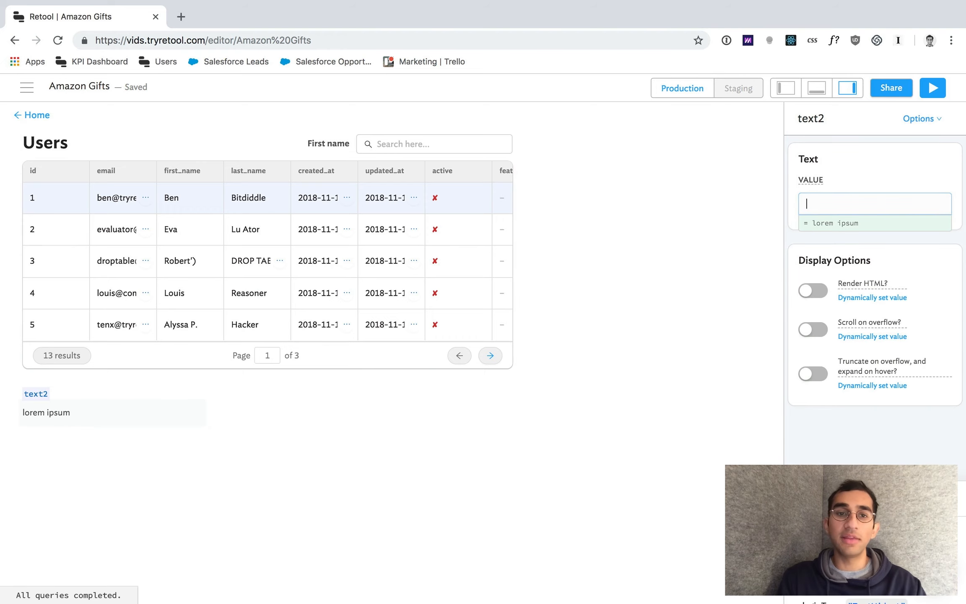
pyautogui.write('{')
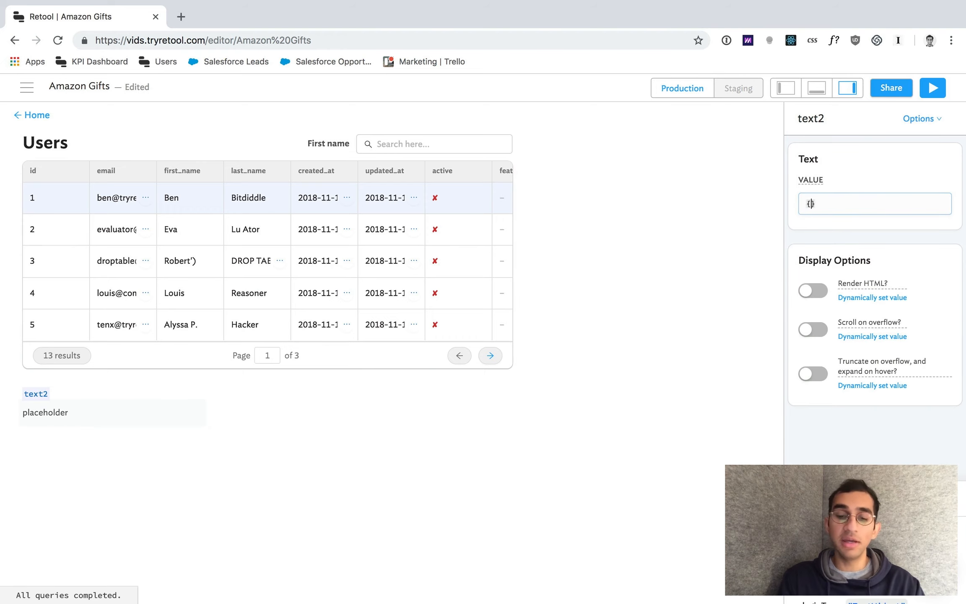
pyautogui.write('{table1.selectedRow.data')
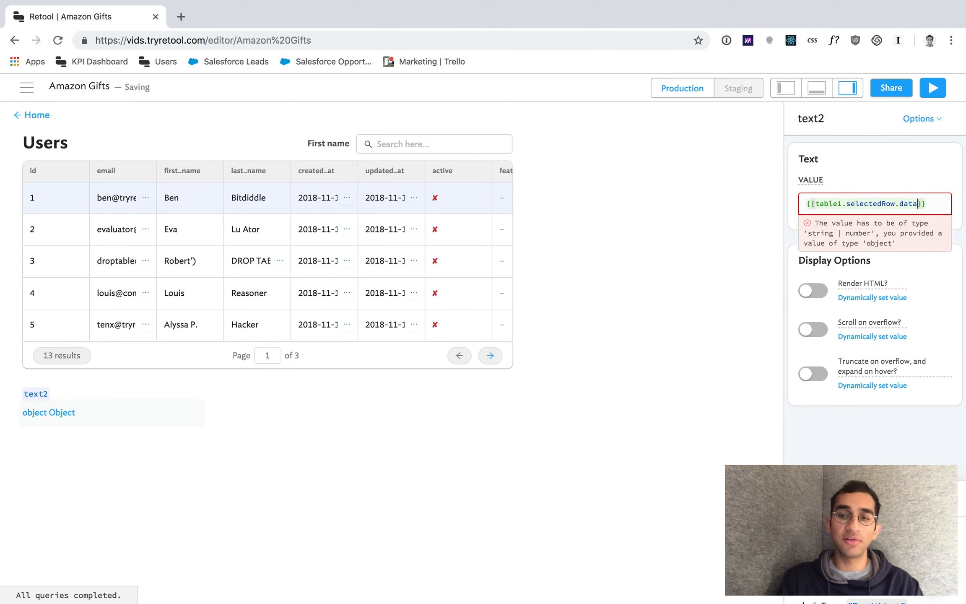
pyautogui.write('.frist_')
pyautogui.press('BackSpace')
pyautogui.press('BackSpace')
pyautogui.press('BackSpace')
pyautogui.press('BackSpace')
pyautogui.press('BackSpace')
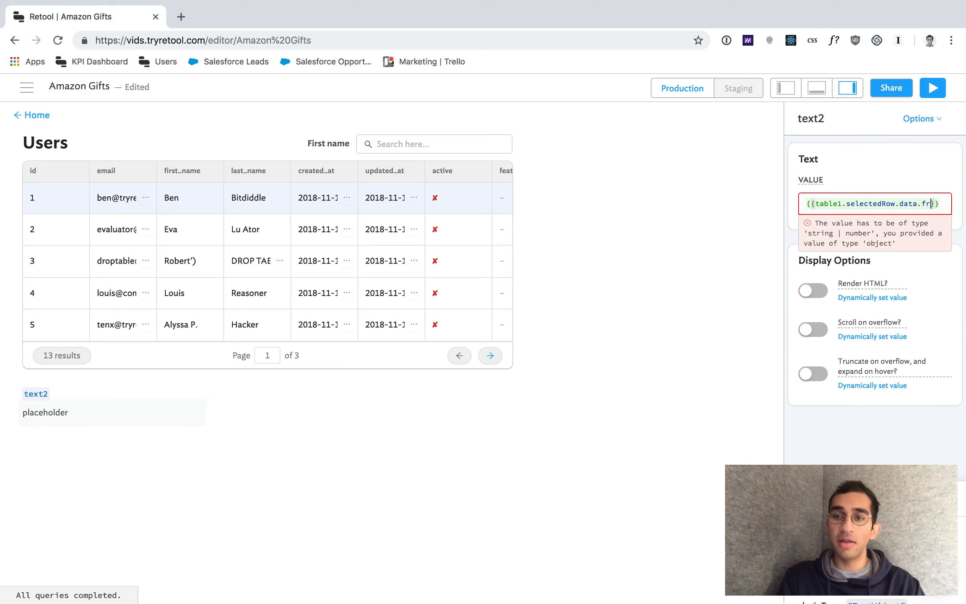
pyautogui.write('irst')
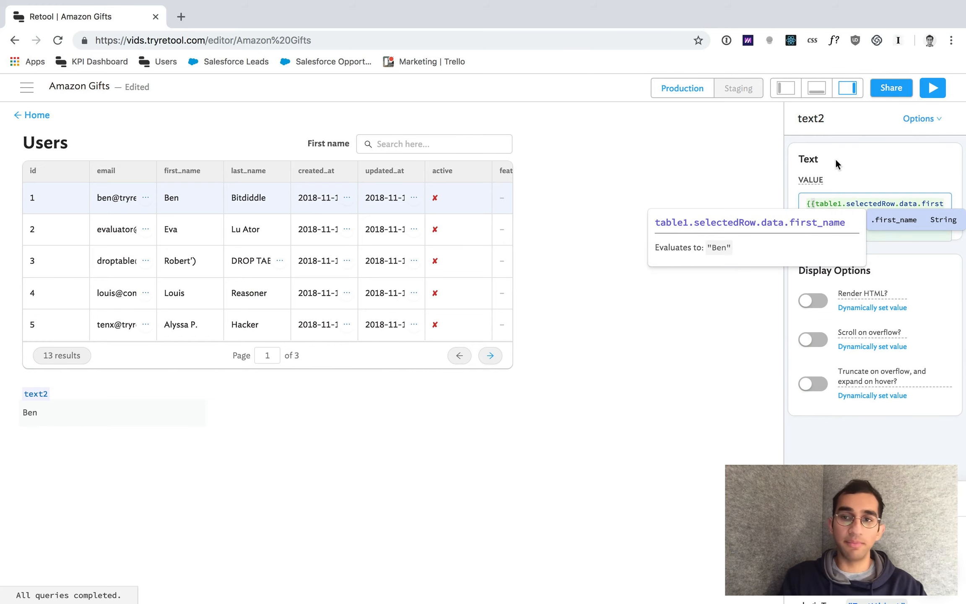
pyautogui.press('Tab')
# Step: Append "'s Orders" to the lower text component's value and prefix it with "###" to make it a heading
pyautogui.click(841, 214)
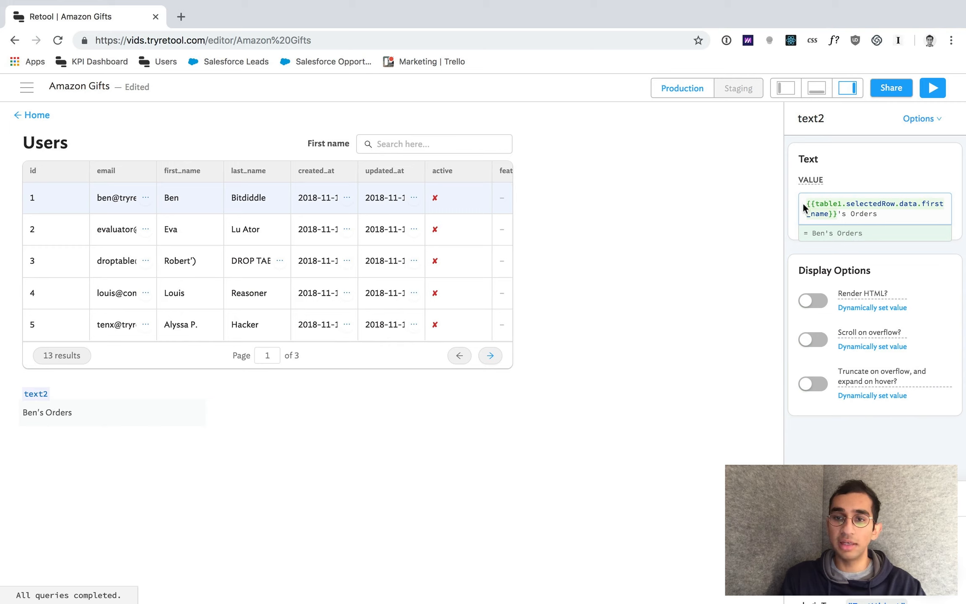
pyautogui.write('###')
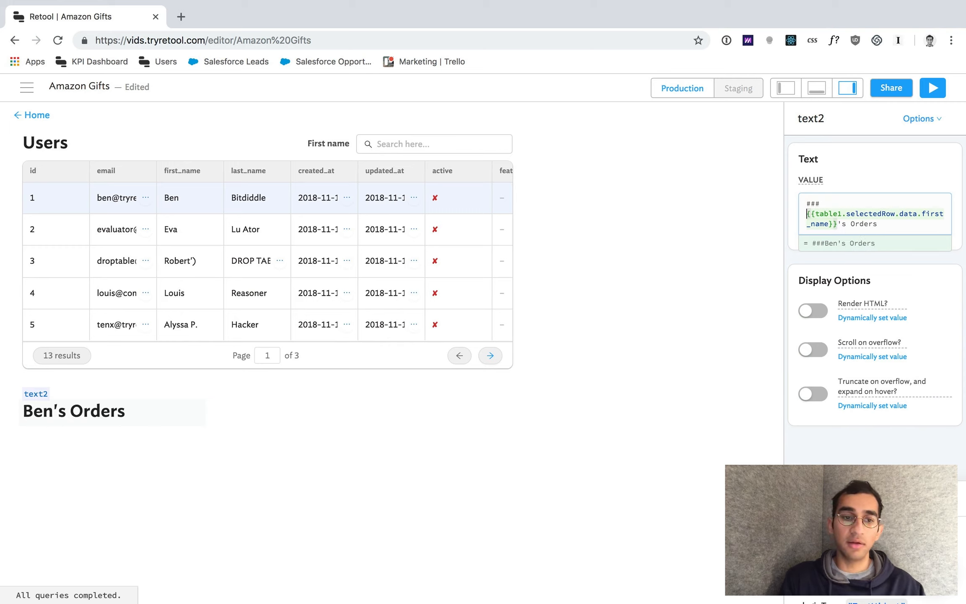
pyautogui.click(659, 242)
# Step: Show the query editor, create a new query "select * from orders where user_id = {{table1.selectedRow.data.id}}" and save it
pyautogui.click(813, 97)
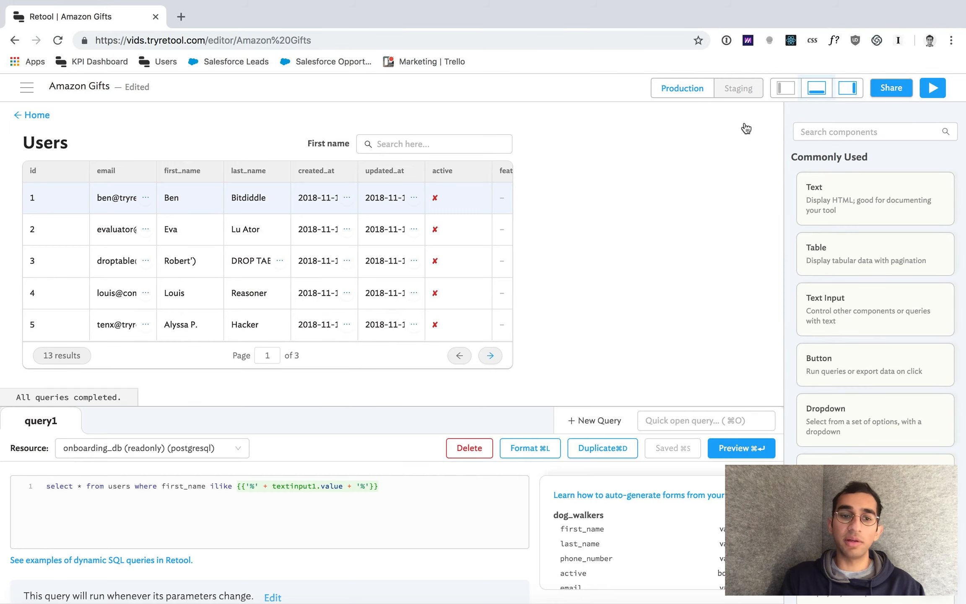
pyautogui.click(593, 426)
pyautogui.click(238, 494)
pyautogui.write('select ')
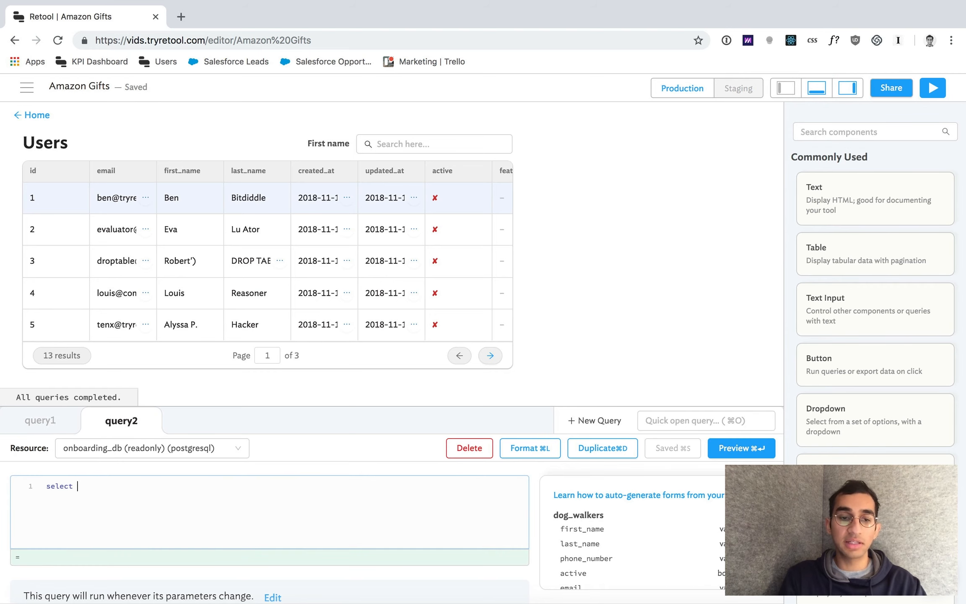
pyautogui.write('* from orders where user')
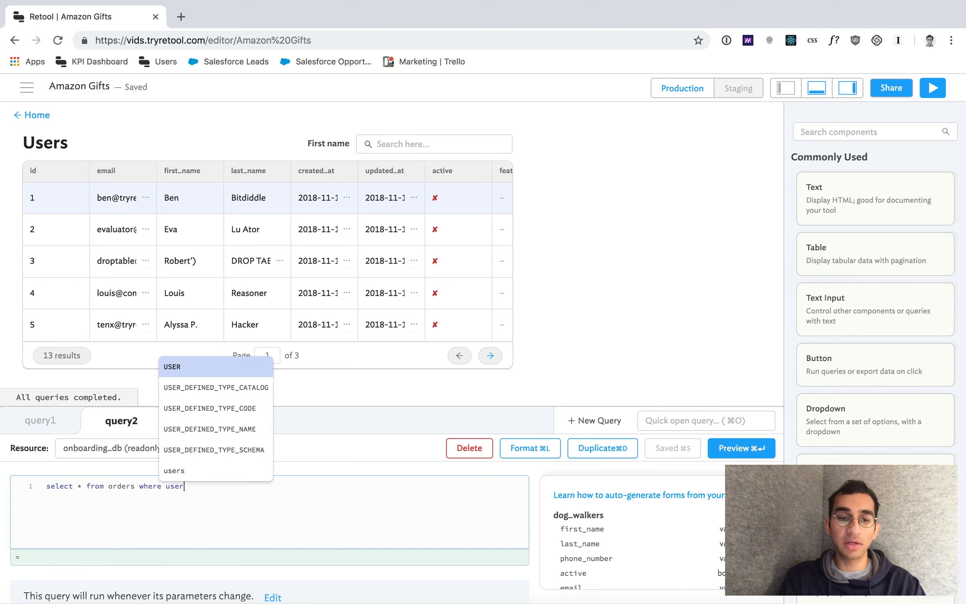
pyautogui.write('_id = {{')
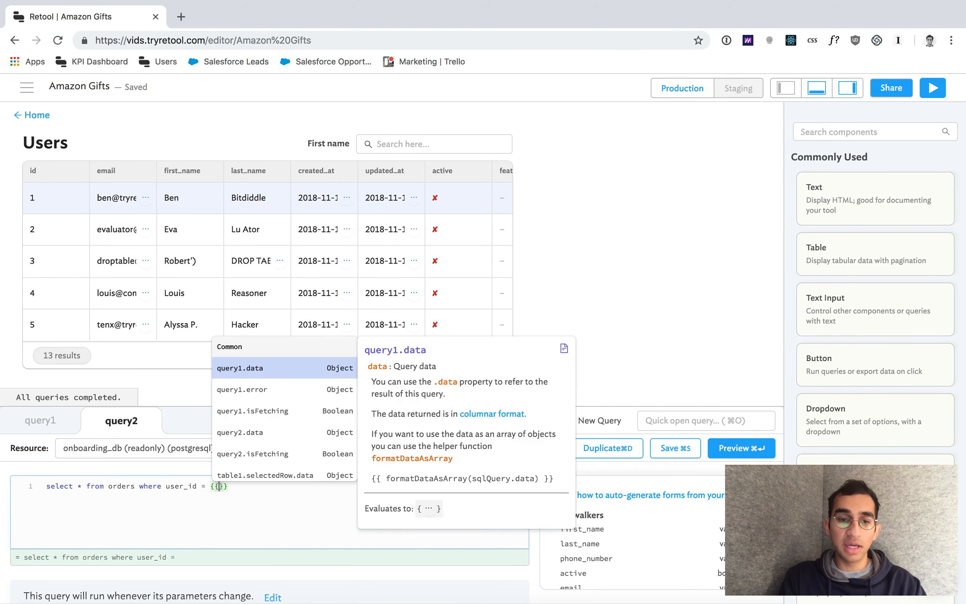
pyautogui.write('table1.selec')
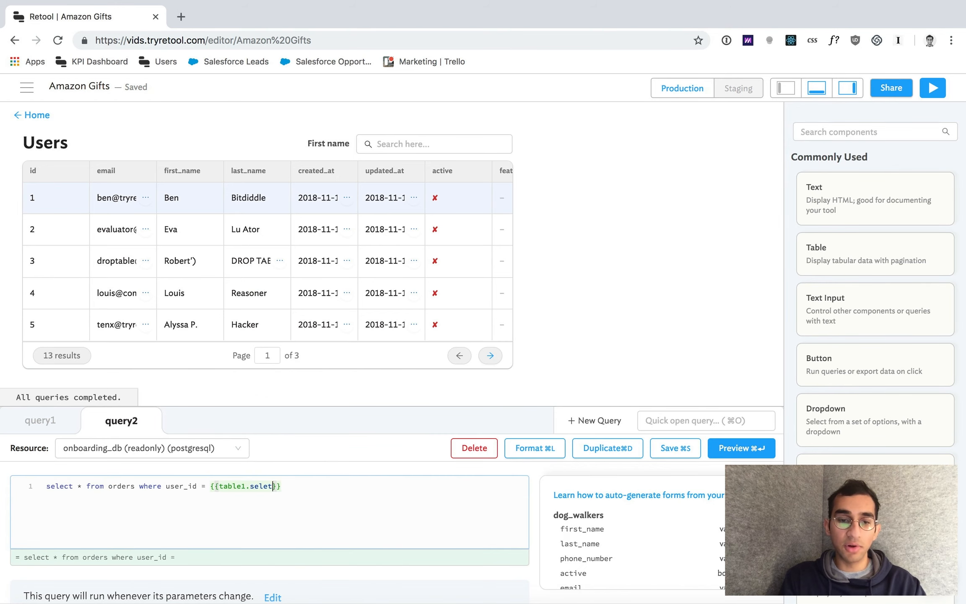
pyautogui.press('Down')
pyautogui.press('Down')
pyautogui.press('Down')
pyautogui.press('Return')
pyautogui.write('.data.id')
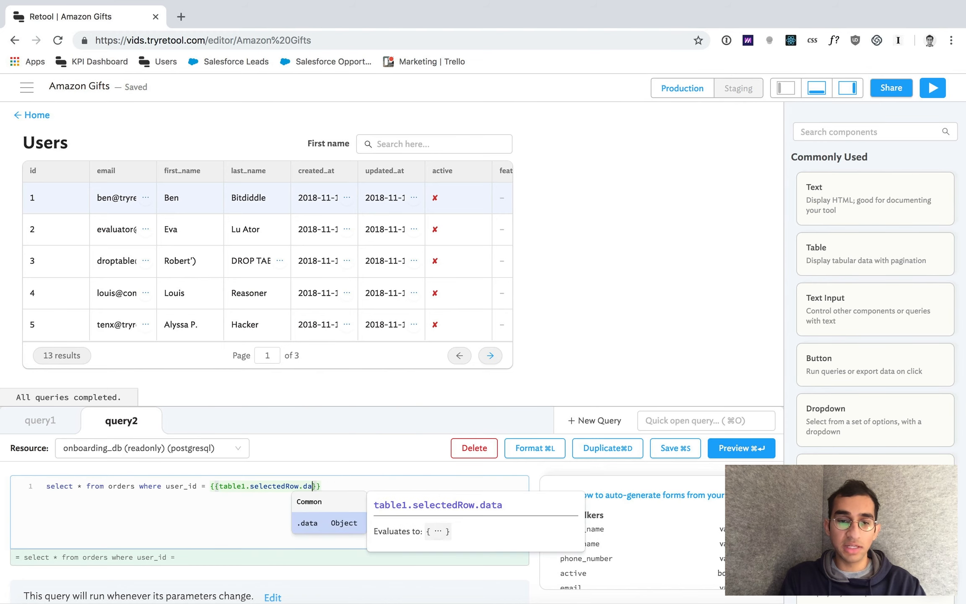
pyautogui.click(312, 469)
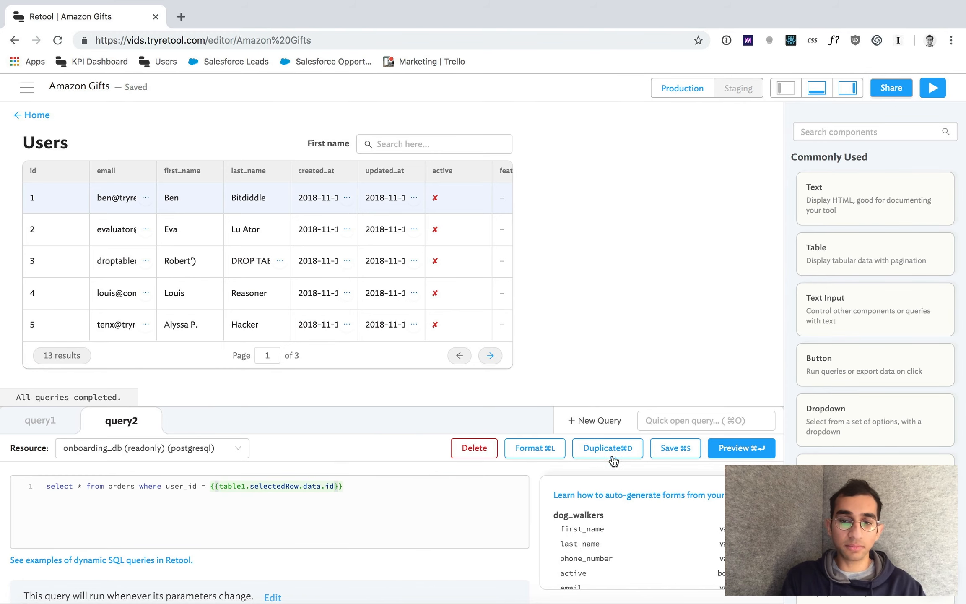
pyautogui.click(672, 449)
# Step: Append "order by created_at" to the orders query and save it
pyautogui.click(433, 487)
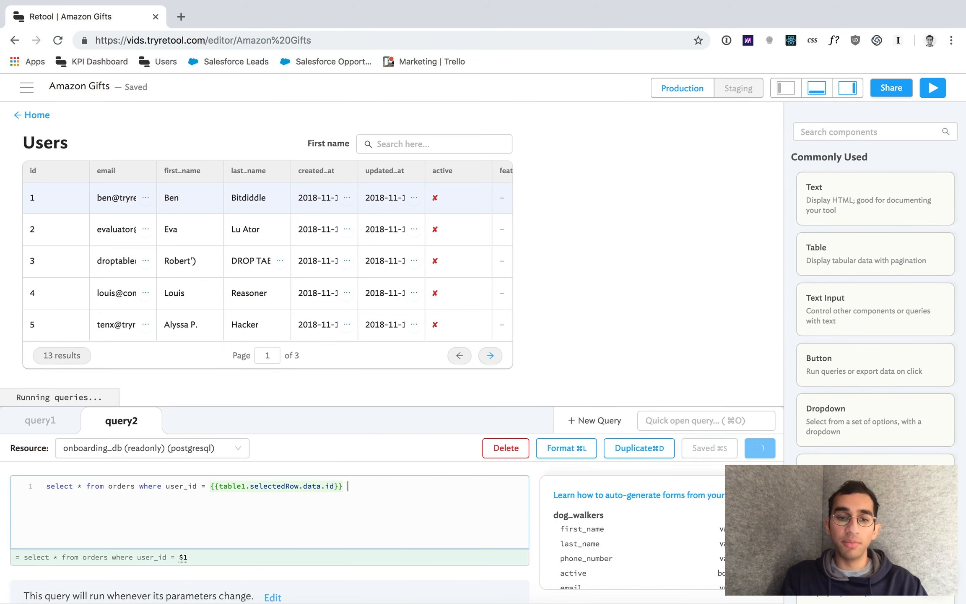
pyautogui.write('order by created')
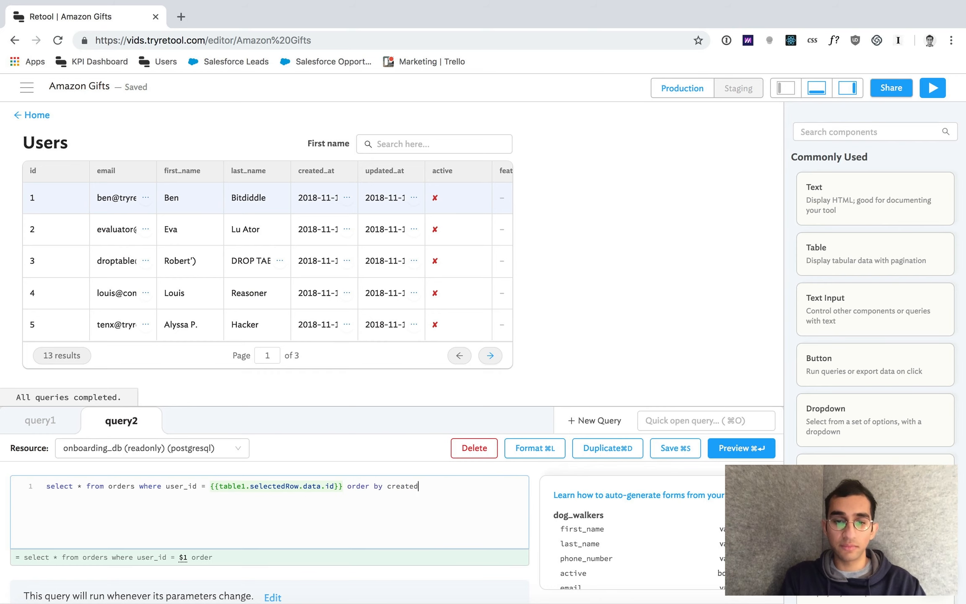
pyautogui.write('_at')
pyautogui.click(675, 449)
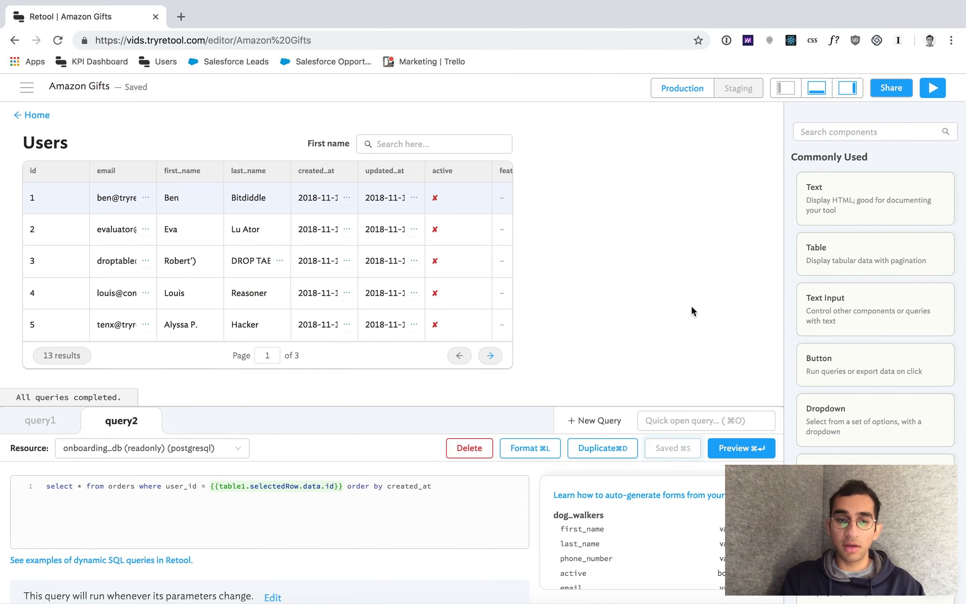
# Step: Add a table component directly below the orders heading to display the orders query's data
pyautogui.scroll(-3, 694, 309)
pyautogui.moveTo(869, 276); pyautogui.dragTo(116, 359)
pyautogui.scroll(-2, 584, 326)
pyautogui.scroll(-3, 584, 319)
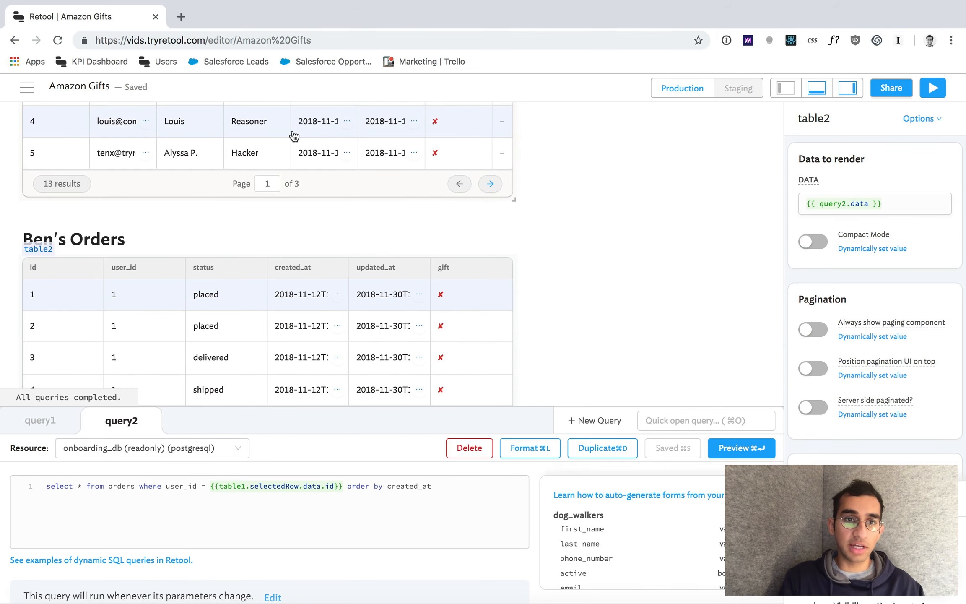
# Step: Select the user with id 4 in the users table to test the orders heading and table
pyautogui.click(279, 135)
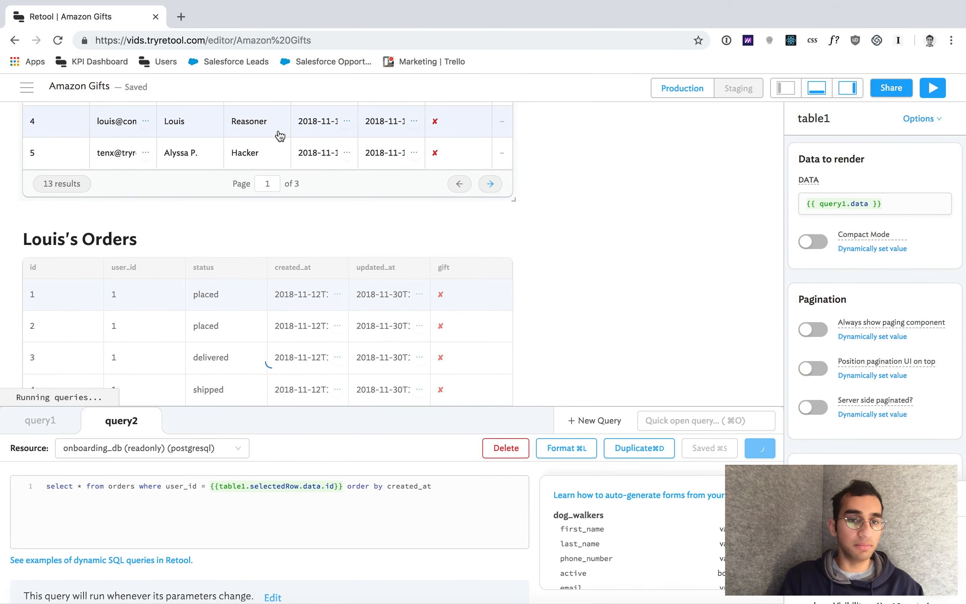
pyautogui.click(586, 285)
pyautogui.scroll(-2, 586, 285)
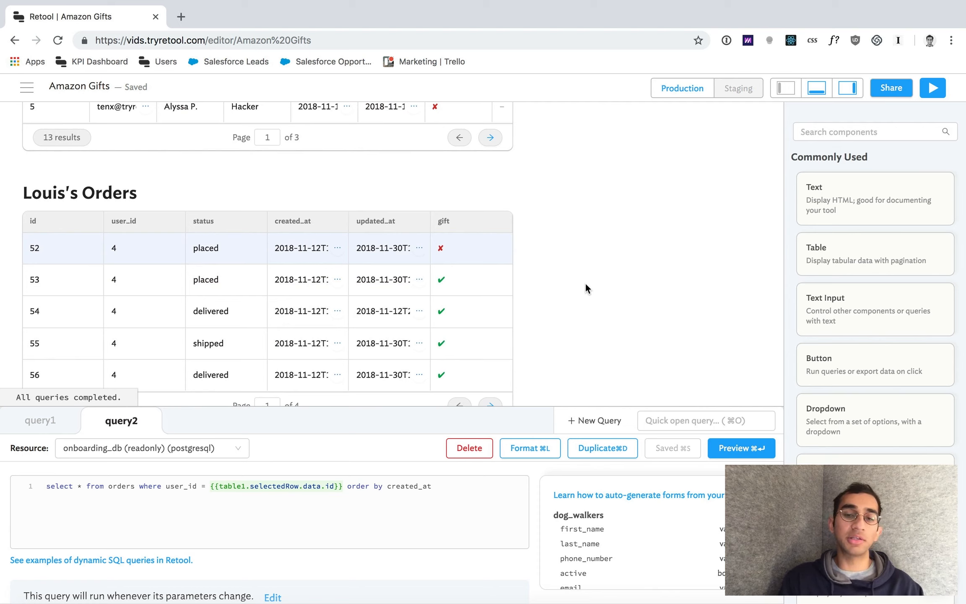
# Step: Create a new query on the onboarding_api (restapi) resource and set its method to PUT
pyautogui.click(590, 422)
pyautogui.click(189, 449)
pyautogui.write('api')
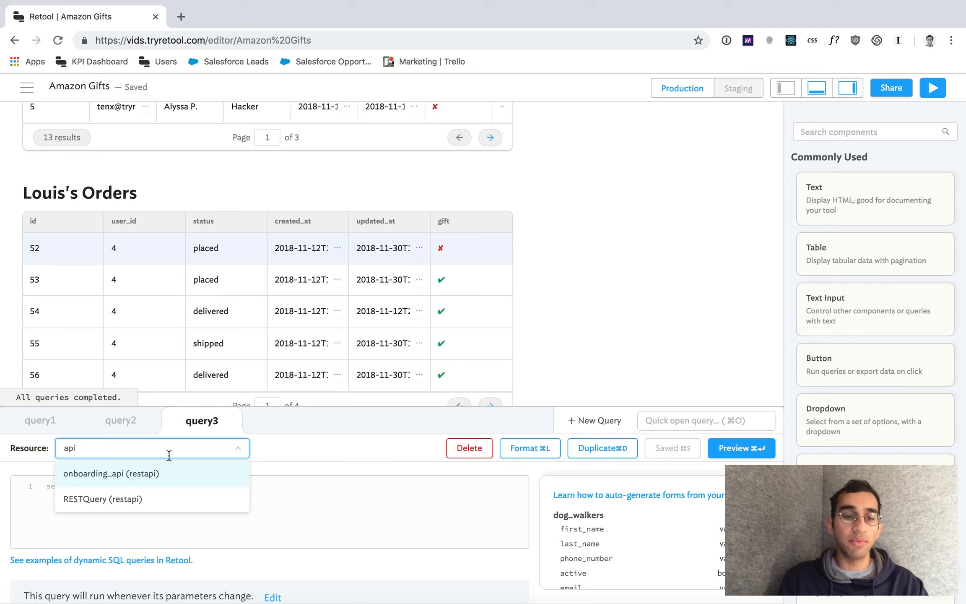
pyautogui.click(163, 478)
pyautogui.click(48, 489)
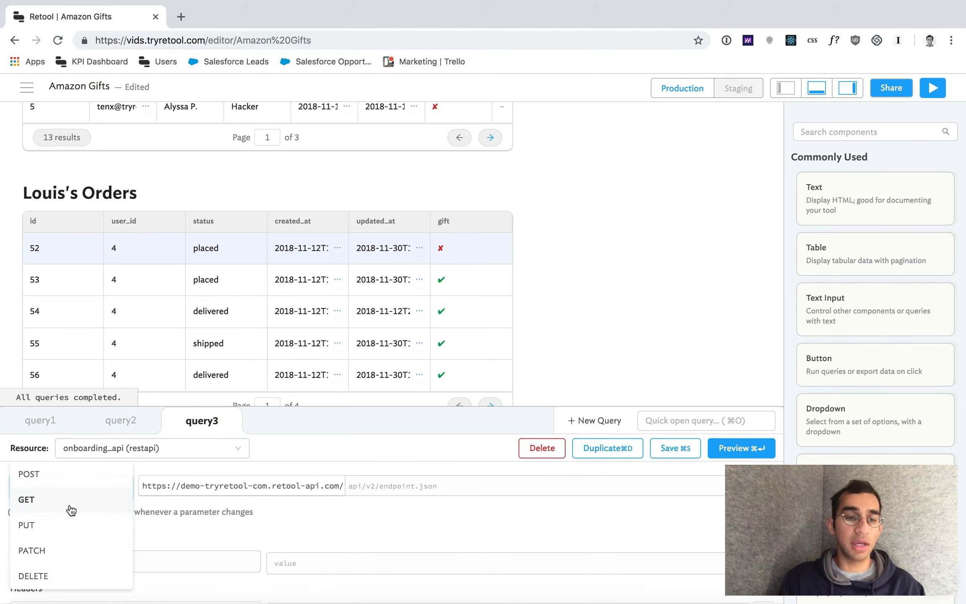
pyautogui.click(69, 524)
# Step: Set the PUT query's endpoint path to orders/{{table2.selectedRow.data.id}}
pyautogui.click(406, 487)
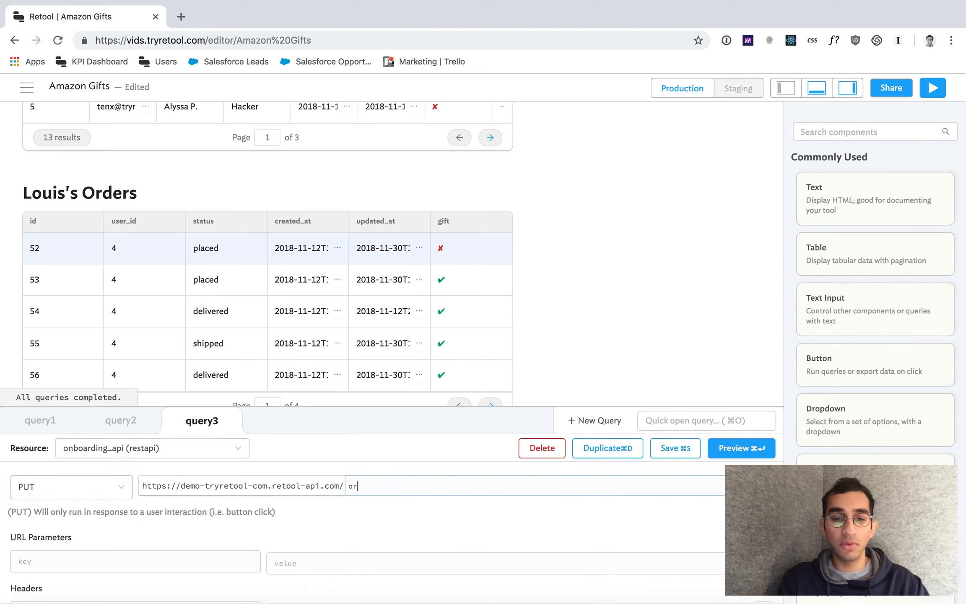
pyautogui.write('orders/{')
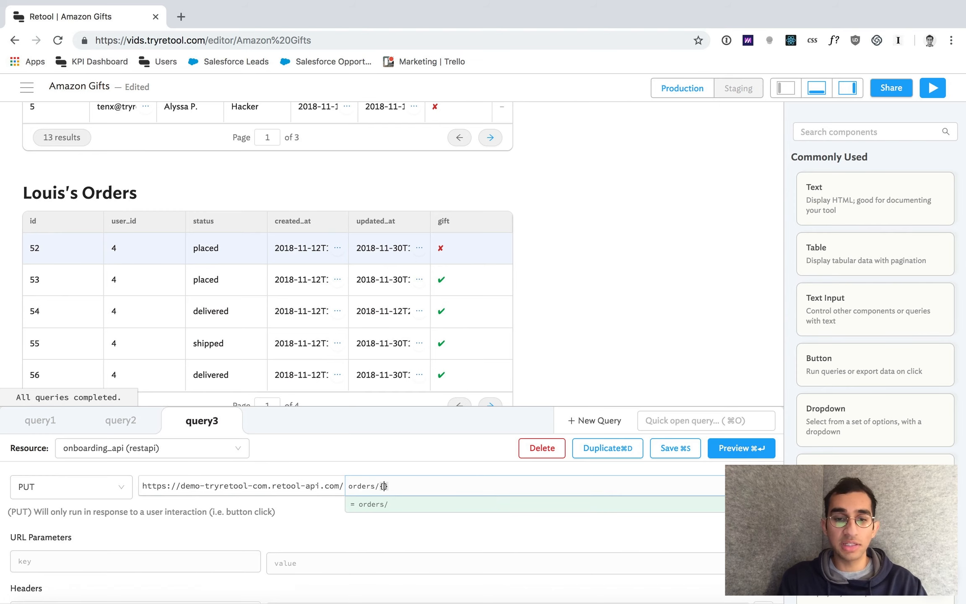
pyautogui.write('{')
pyautogui.write('table2.sele')
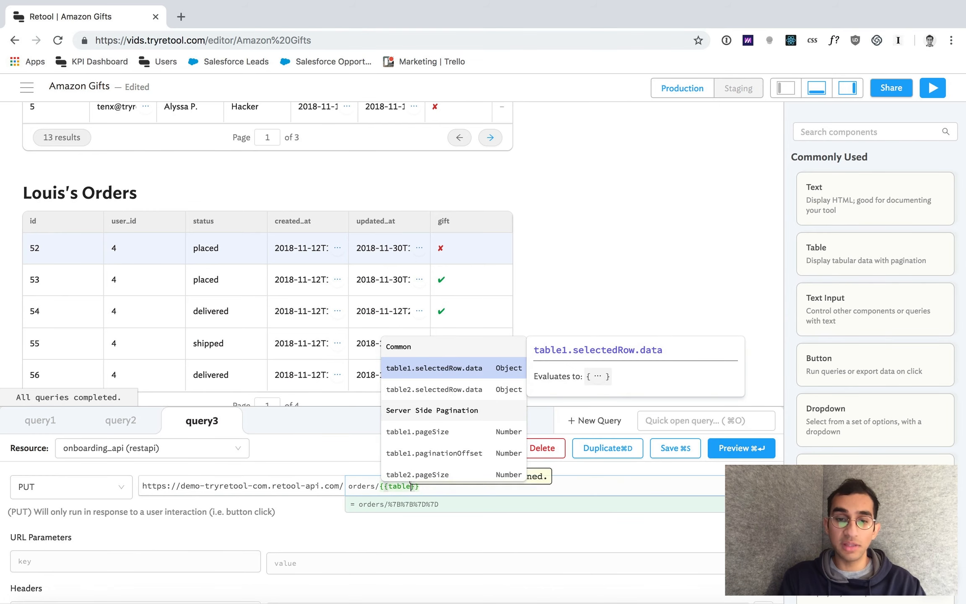
pyautogui.write('ctedRow.data.i')
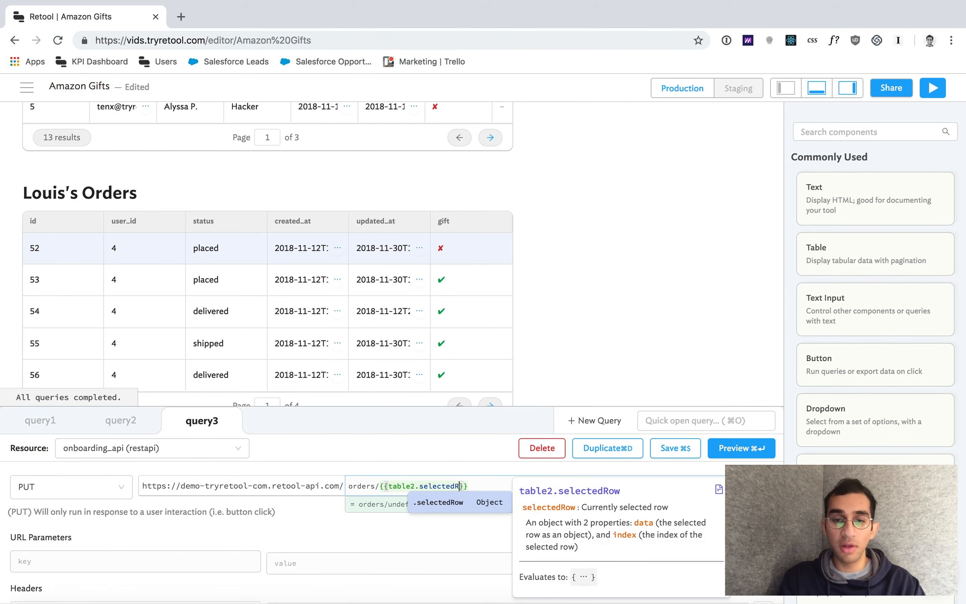
pyautogui.write('d')
pyautogui.click(421, 539)
# Step: Add the key "gift" with the value "true" to the PUT query's JSON body
pyautogui.scroll(-5, 422, 539)
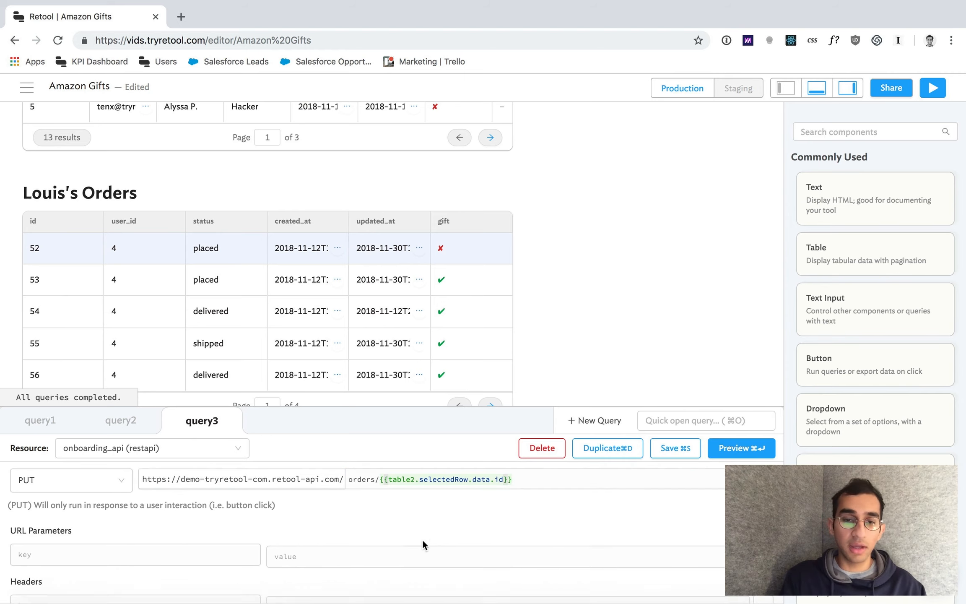
pyautogui.scroll(-1, 367, 529)
pyautogui.click(234, 529)
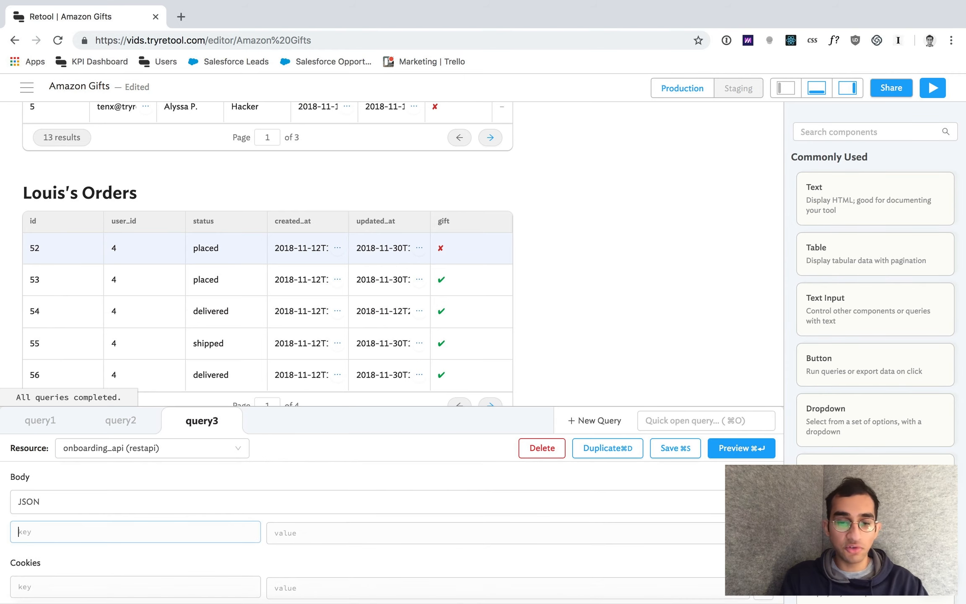
pyautogui.write('gift')
pyautogui.click(306, 530)
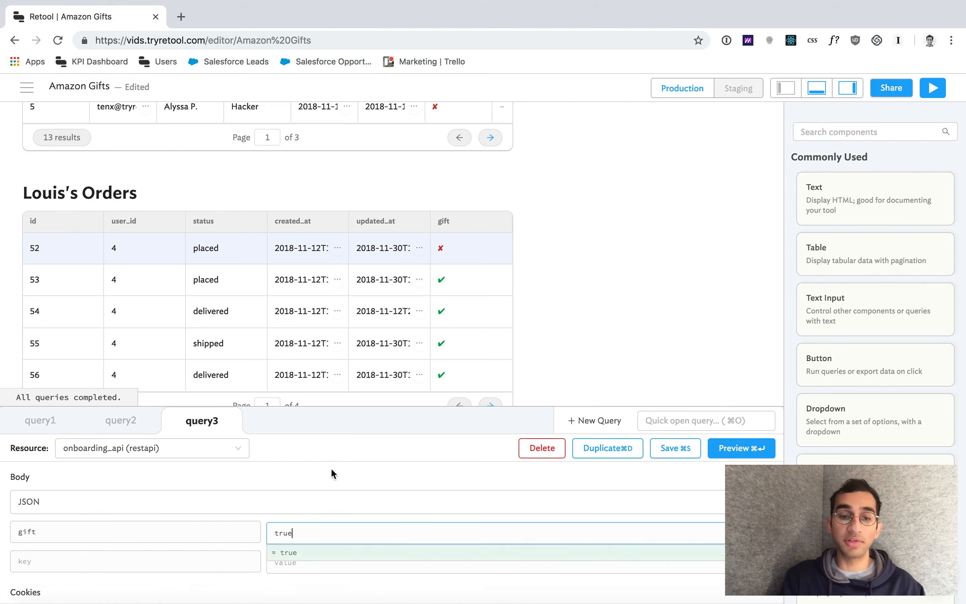
# Step: Set the PUT query to trigger query2 on success and save it
pyautogui.scroll(-3, 330, 467)
pyautogui.scroll(-5, 332, 469)
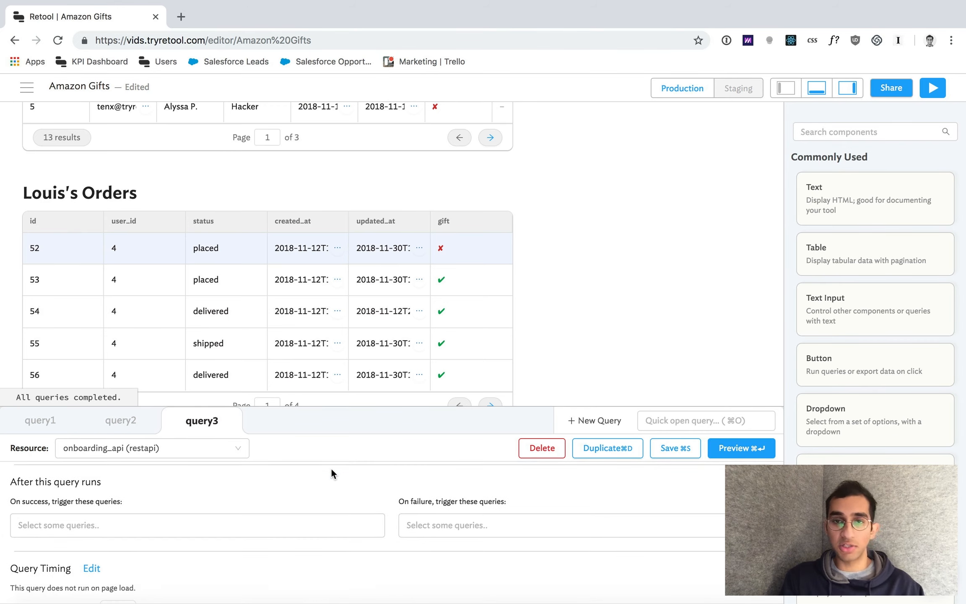
pyautogui.click(181, 522)
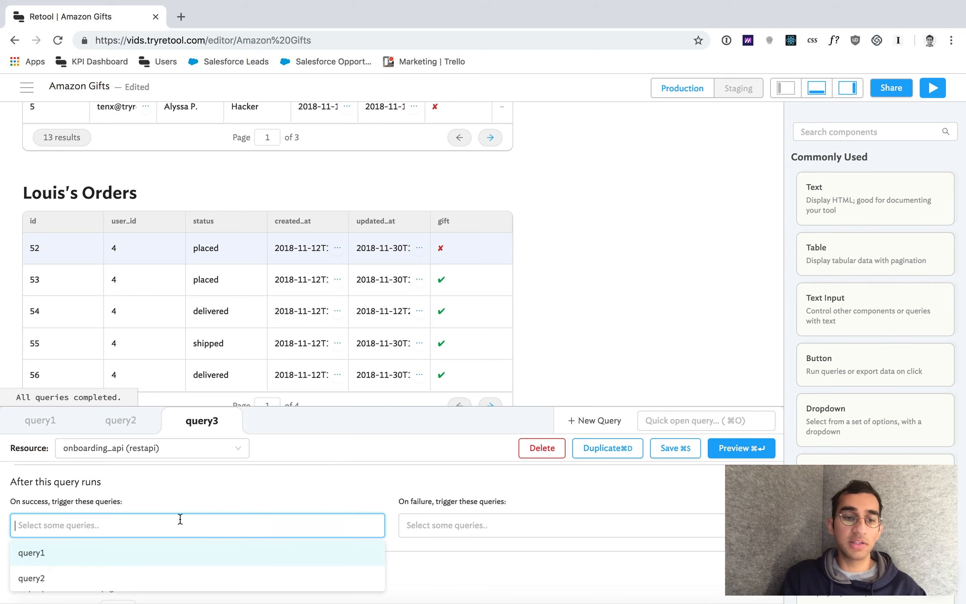
pyautogui.click(132, 575)
pyautogui.click(362, 474)
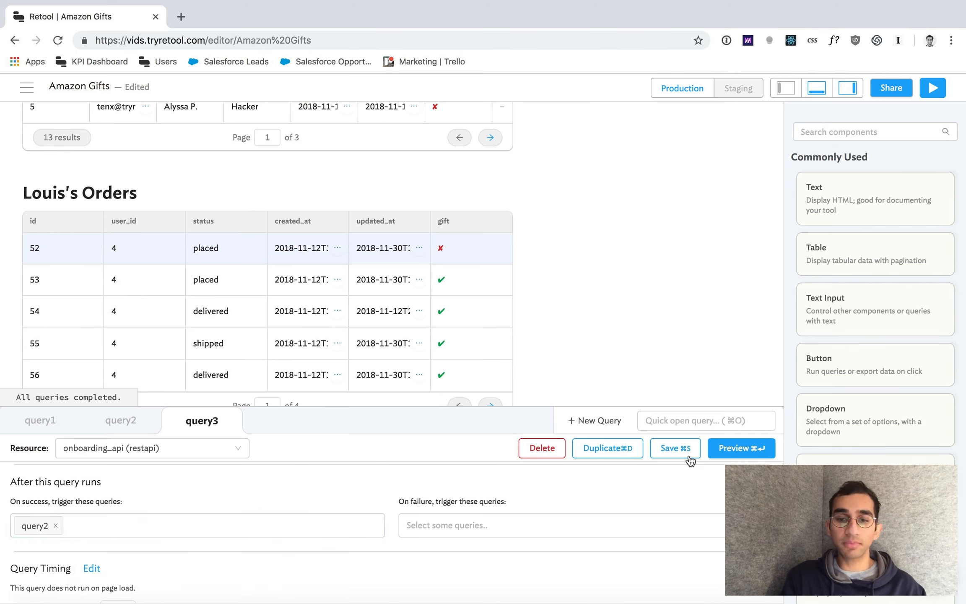
pyautogui.click(680, 451)
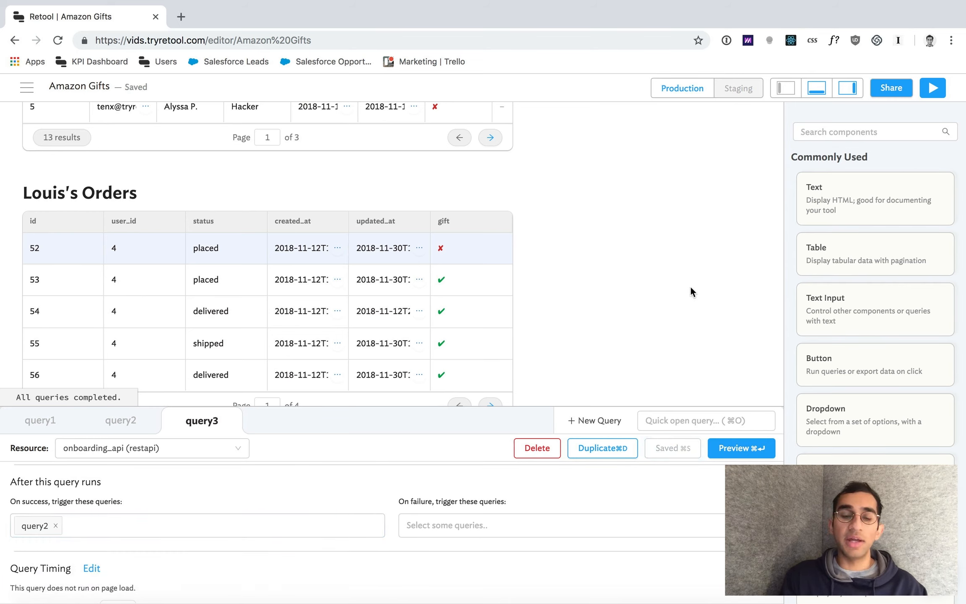
# Step: Add a button above the orders table, beside its heading, with the text "Mark as gift"
pyautogui.moveTo(816, 363); pyautogui.dragTo(389, 201)
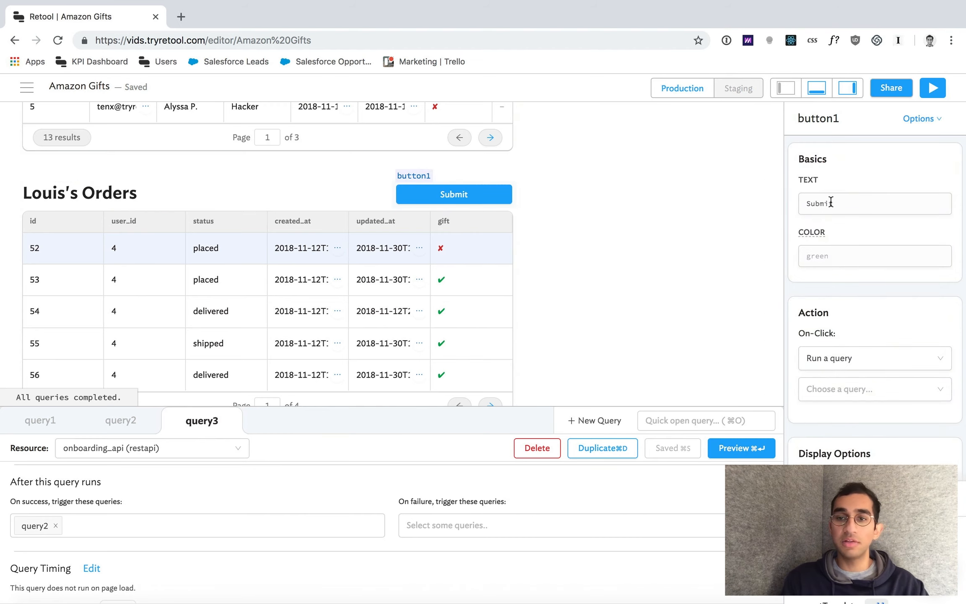
pyautogui.doubleClick(822, 203)
pyautogui.write('Mark as gift')
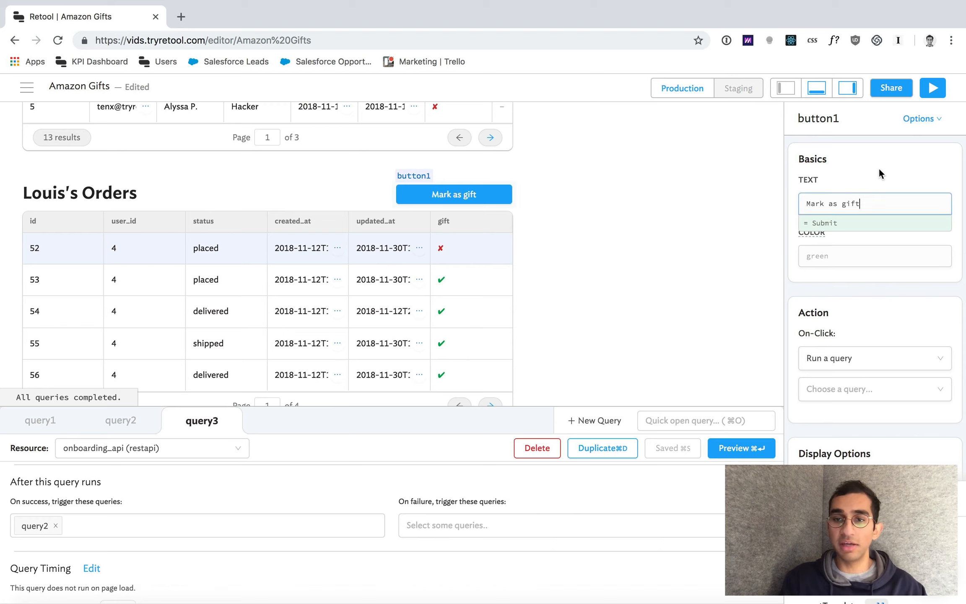
pyautogui.click(879, 174)
# Step: Set the "Mark as gift" button to run query3 when clicked
pyautogui.scroll(-2, 876, 306)
pyautogui.click(874, 345)
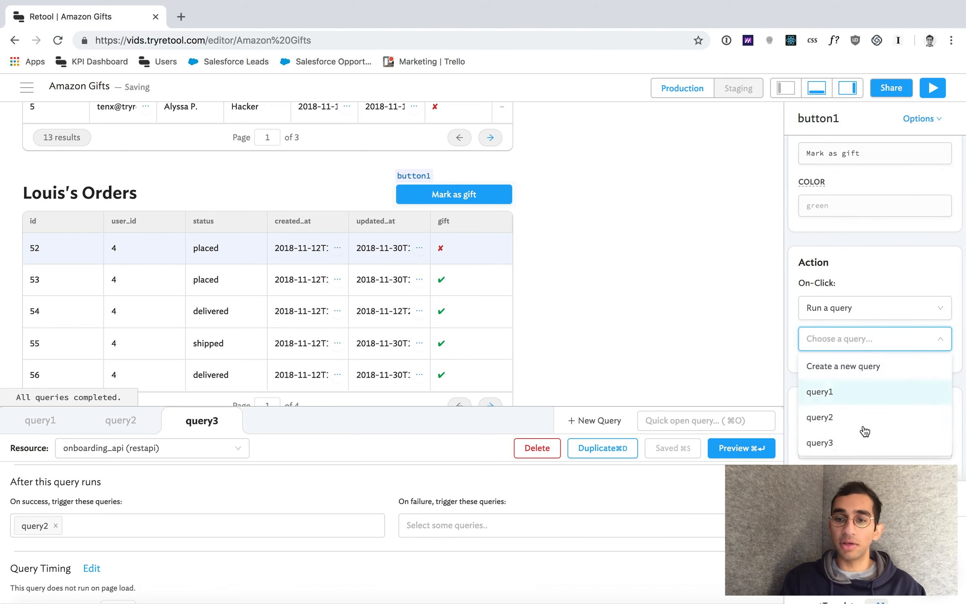
pyautogui.click(863, 441)
pyautogui.click(657, 320)
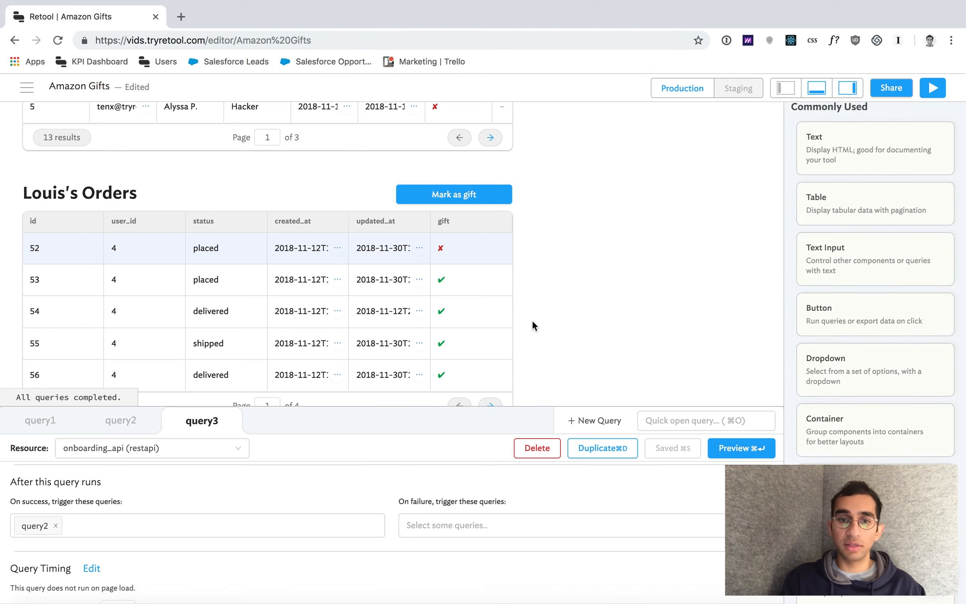
# Step: Mark the selected order 52 as a gift with the new button
pyautogui.click(450, 221)
pyautogui.click(459, 202)
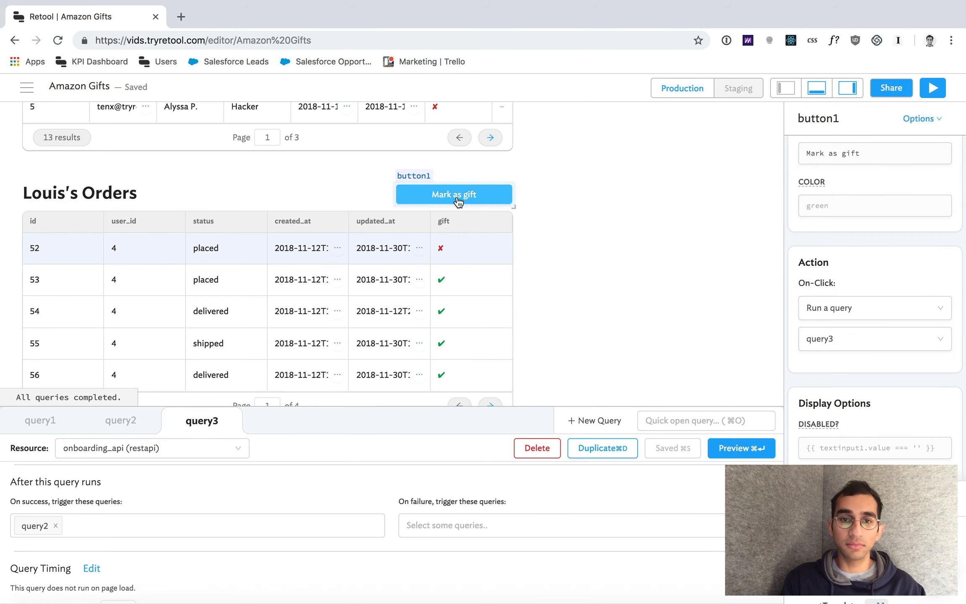
pyautogui.click(484, 200)
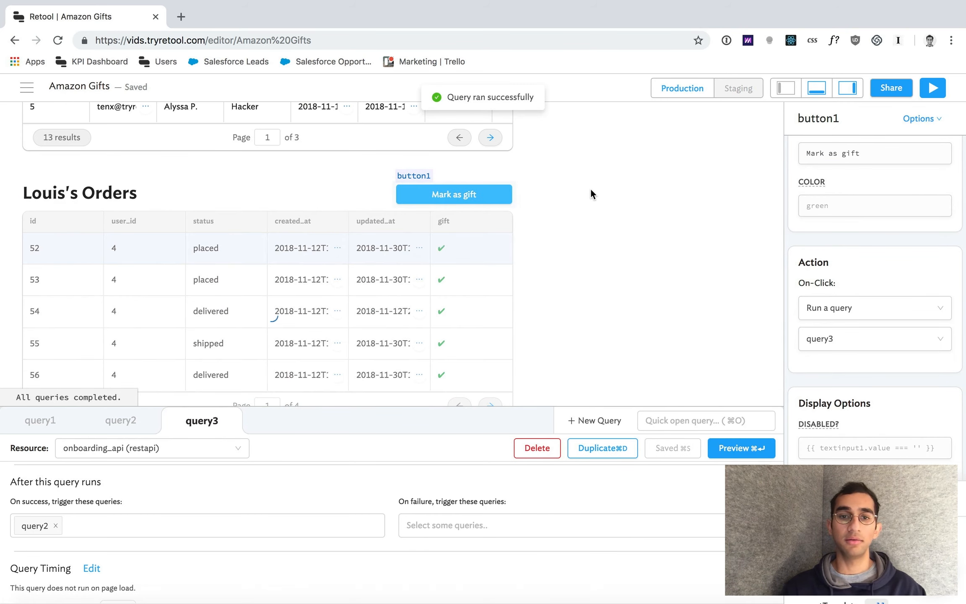
pyautogui.click(591, 194)
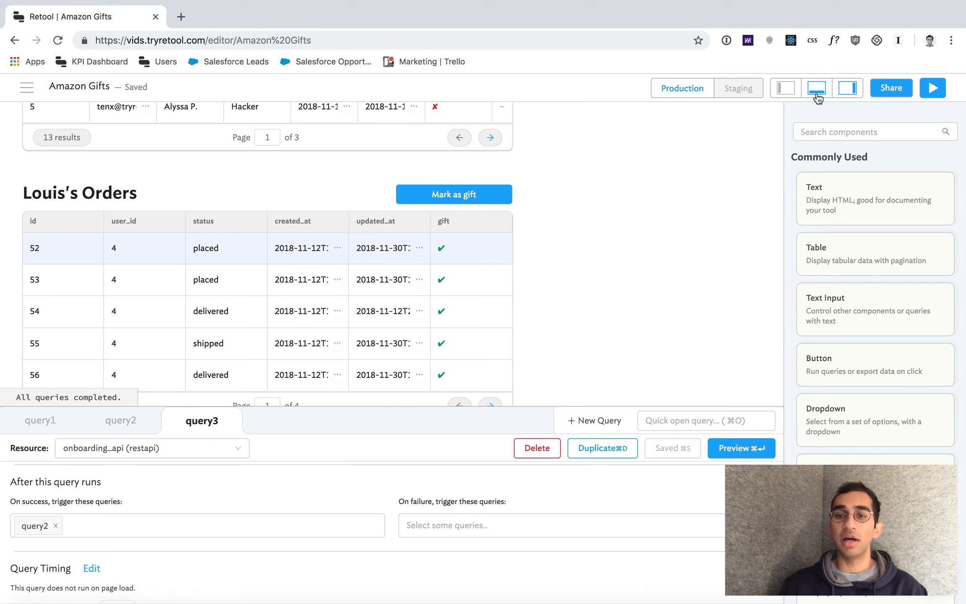
# Step: Add a second button beside "Mark as gift" above the orders table, with the text "Export to CSV" and colour #555555
pyautogui.moveTo(832, 367); pyautogui.dragTo(318, 198)
pyautogui.doubleClick(844, 205)
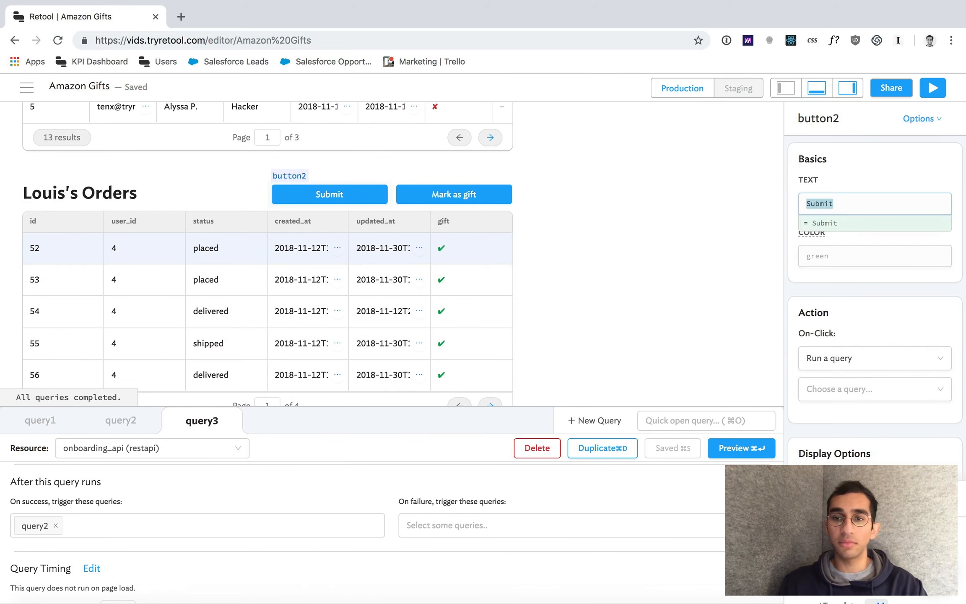
pyautogui.write('Expoo')
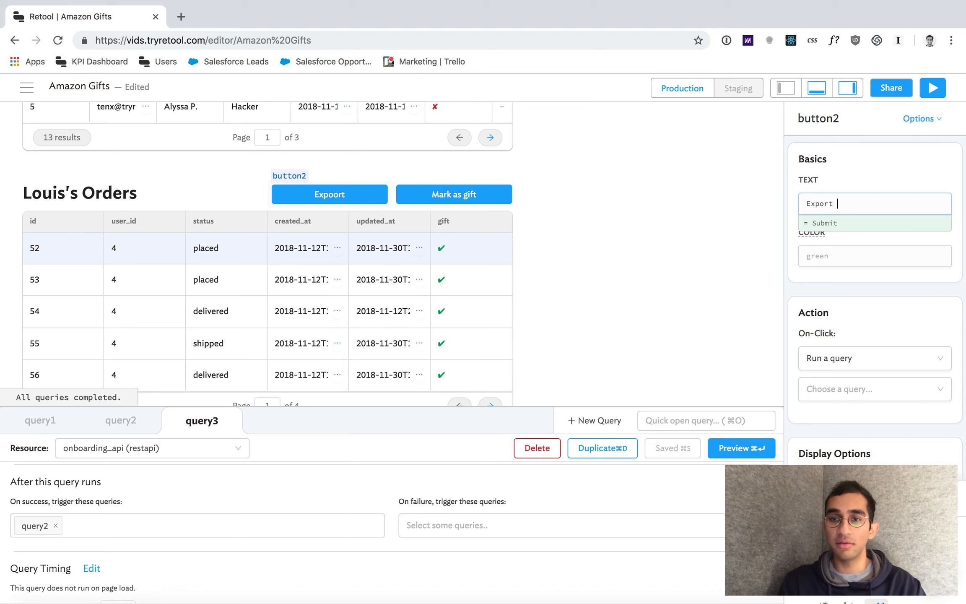
pyautogui.write('t to CSV')
pyautogui.click(858, 254)
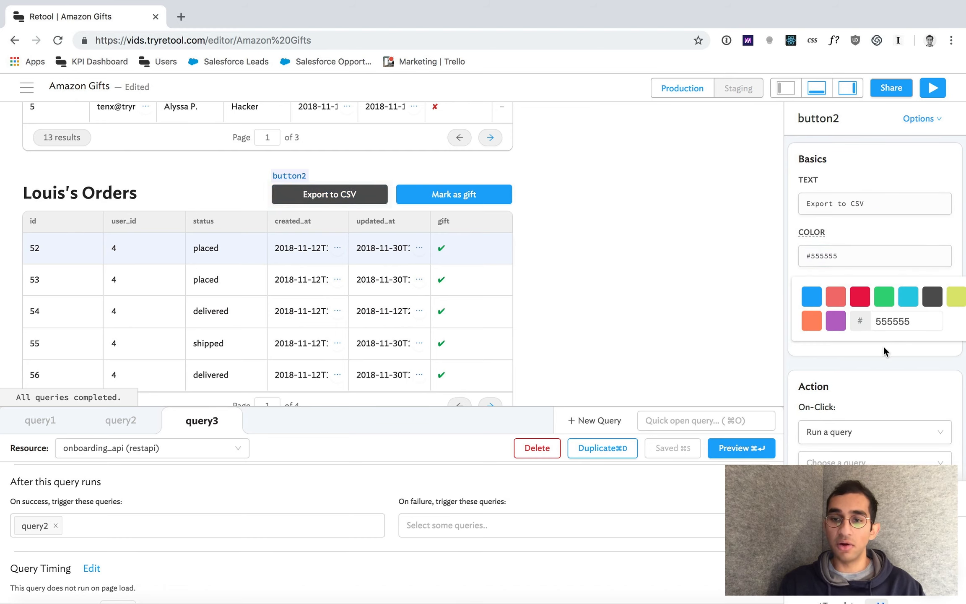
# Step: Set the "Export to CSV" button to export {{query2.data}} when clicked, with the exported filename user_orders
pyautogui.scroll(-2, 883, 345)
pyautogui.click(881, 360)
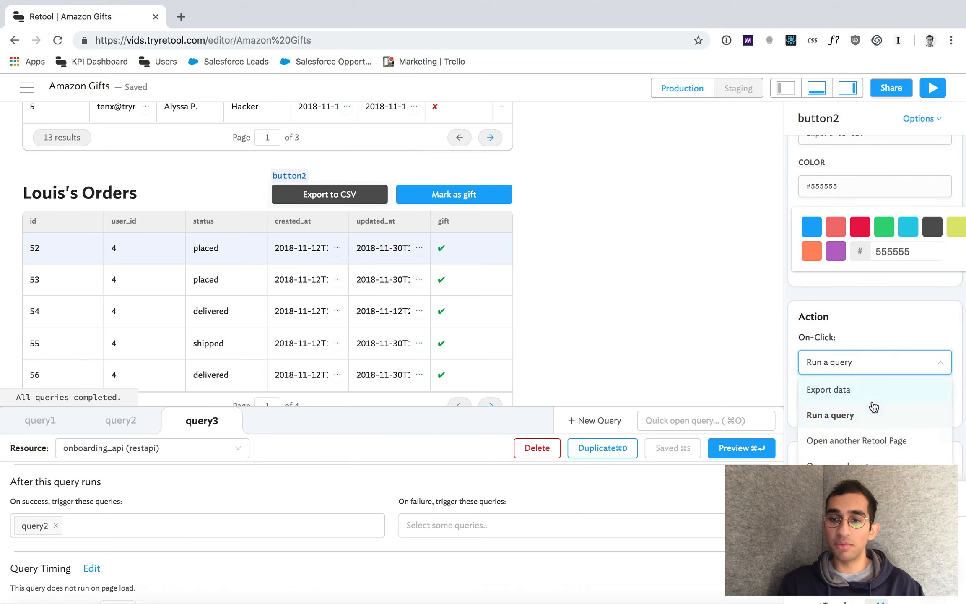
pyautogui.click(871, 392)
pyautogui.scroll(-1, 901, 271)
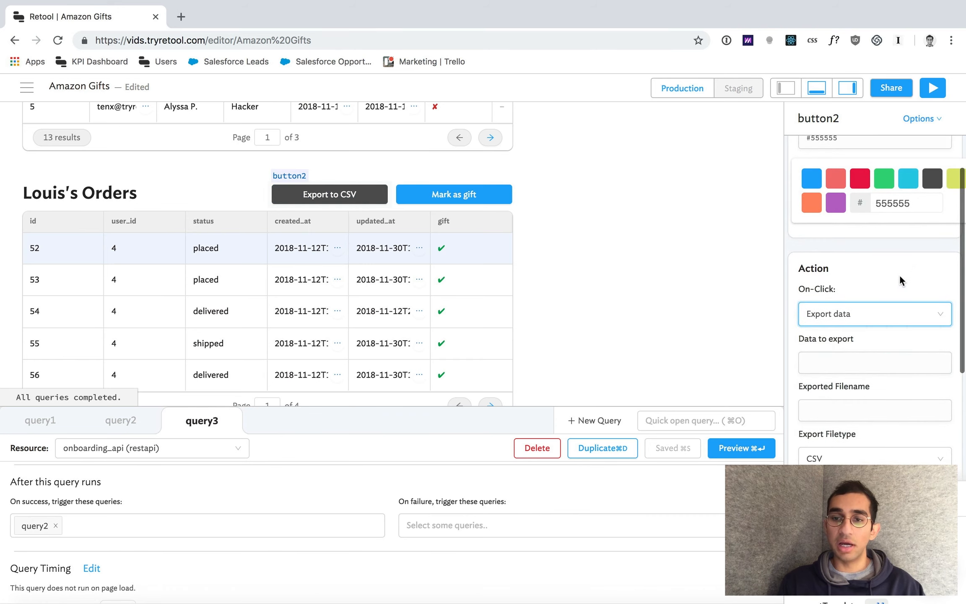
pyautogui.click(869, 364)
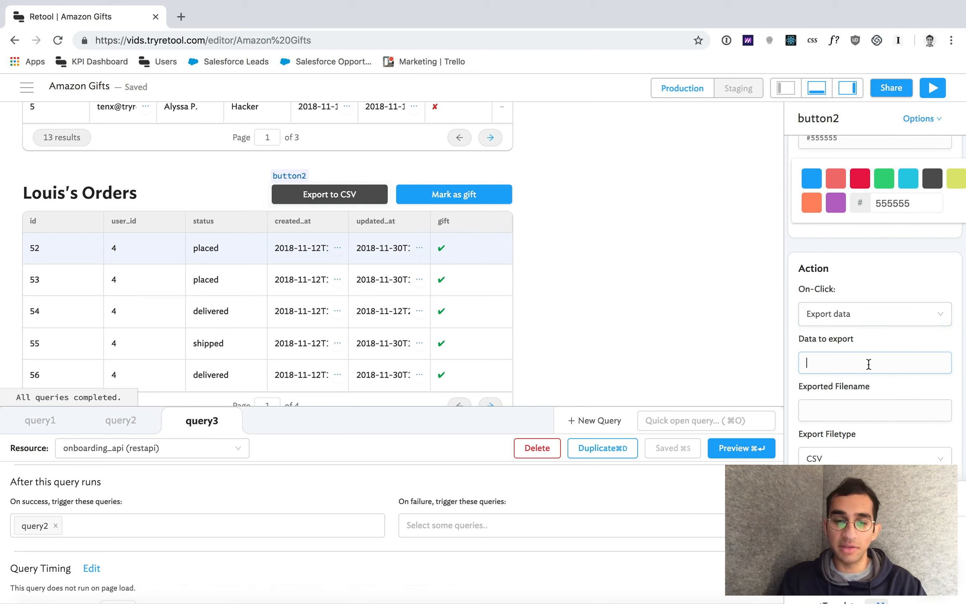
pyautogui.write('{{query2.data')
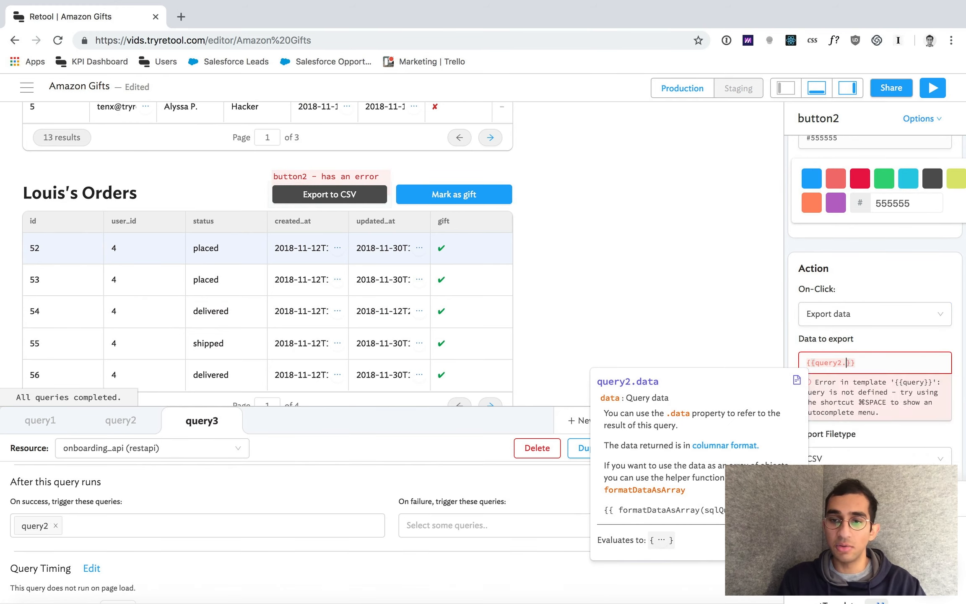
pyautogui.click(890, 287)
pyautogui.scroll(-2, 876, 327)
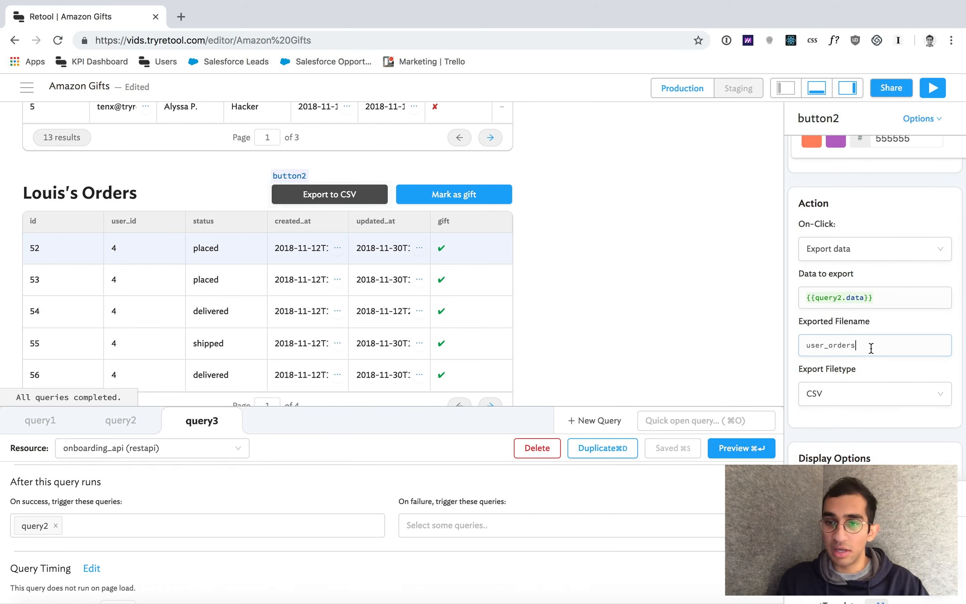
# Step: Export the orders with the new "Export to CSV" button and open the app in presentation view
pyautogui.click(682, 330)
pyautogui.click(356, 203)
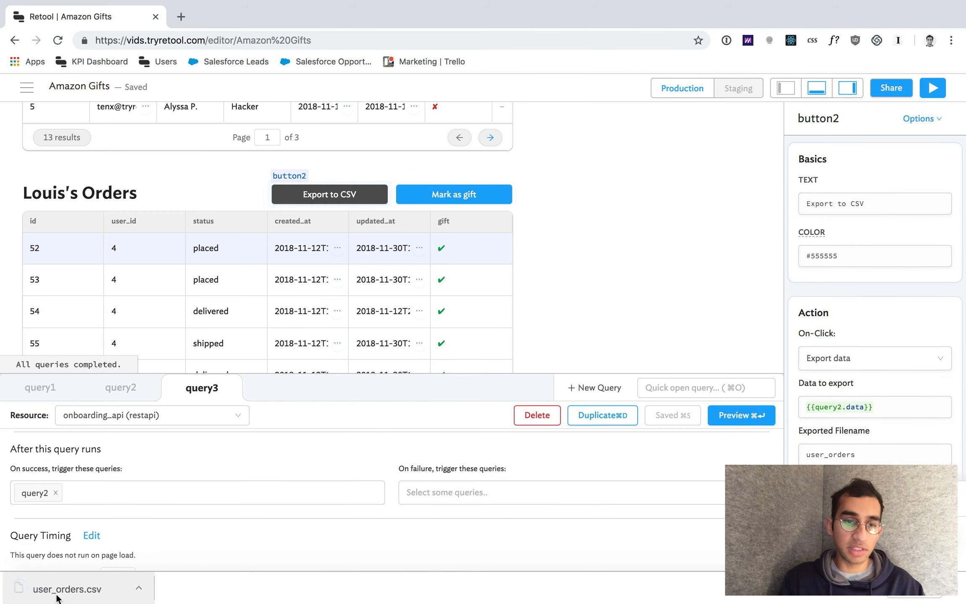
pyautogui.click(818, 88)
pyautogui.click(933, 88)
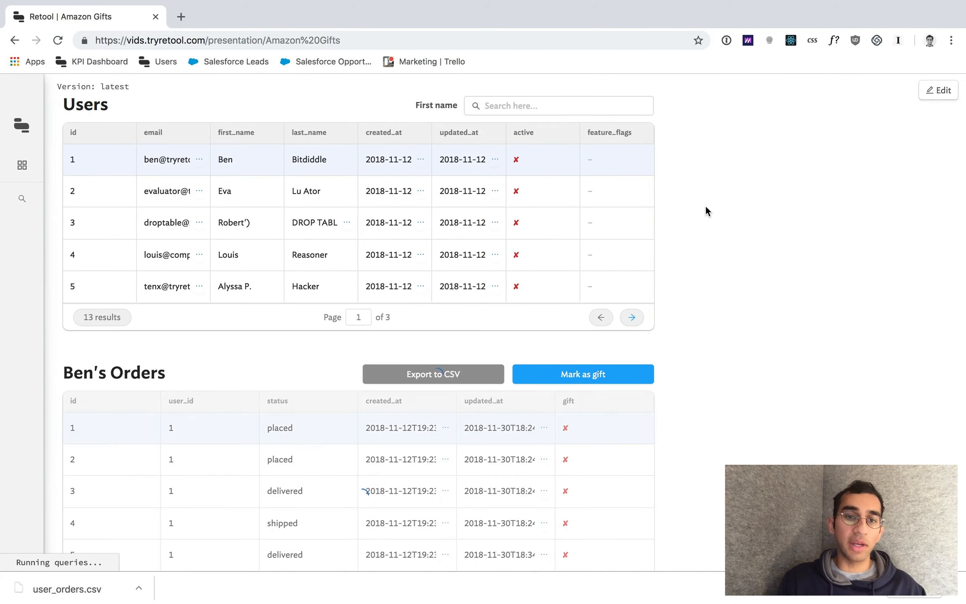
# Step: Search the users table by a partial first name and look over the matching user's orders
pyautogui.click(519, 106)
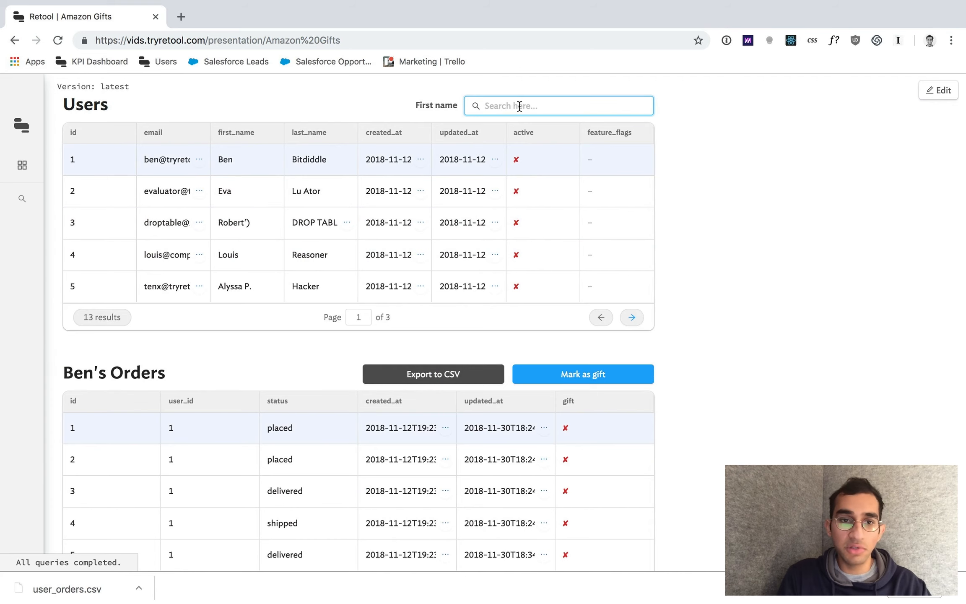
pyautogui.write('loui')
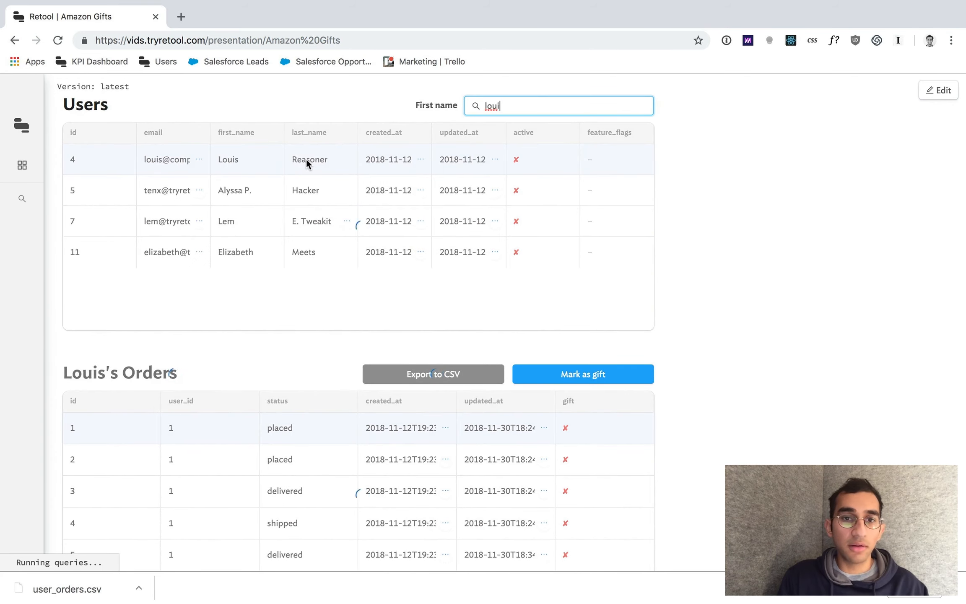
pyautogui.scroll(-3, 766, 361)
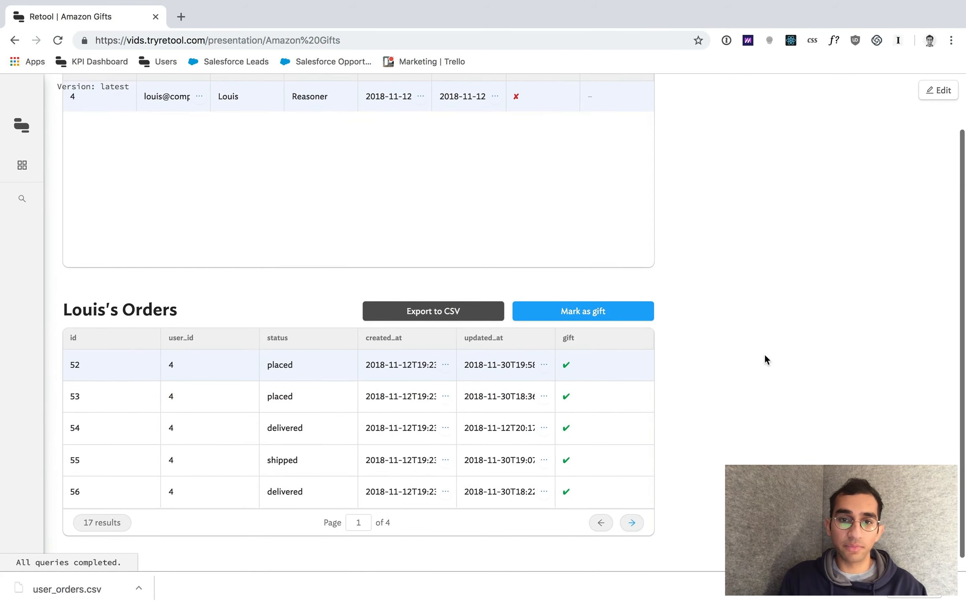
pyautogui.scroll(3, 764, 372)
pyautogui.scroll(-1, 764, 372)
# Step: Mark the third order on page 2 of the orders table as a gift and export the orders to CSV
pyautogui.click(632, 563)
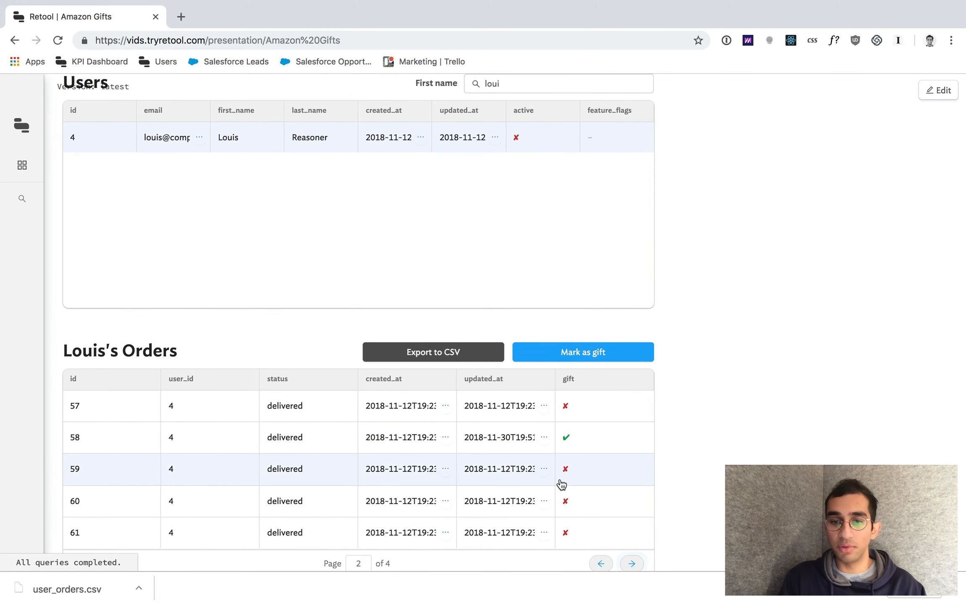
pyautogui.click(595, 360)
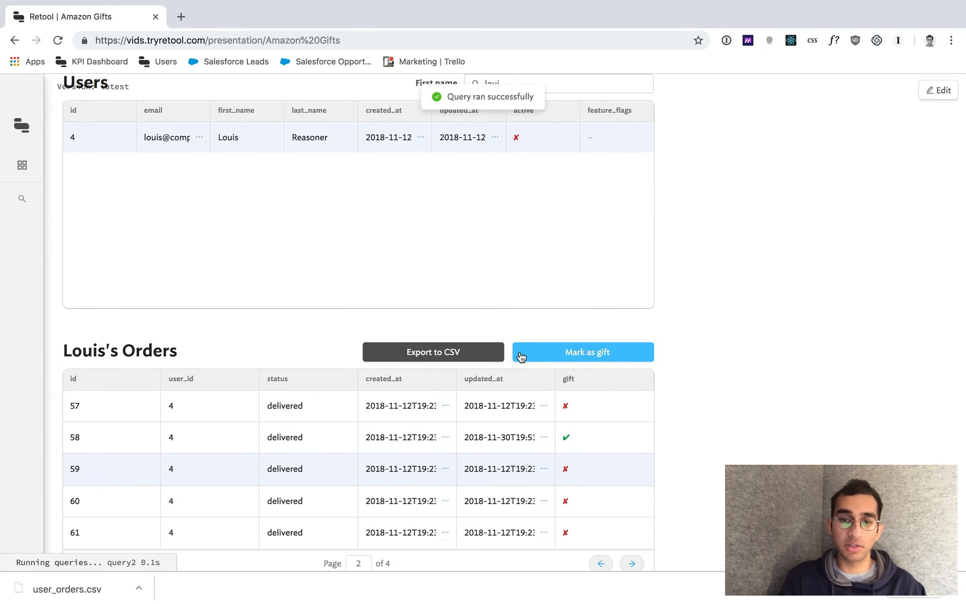
pyautogui.click(490, 359)
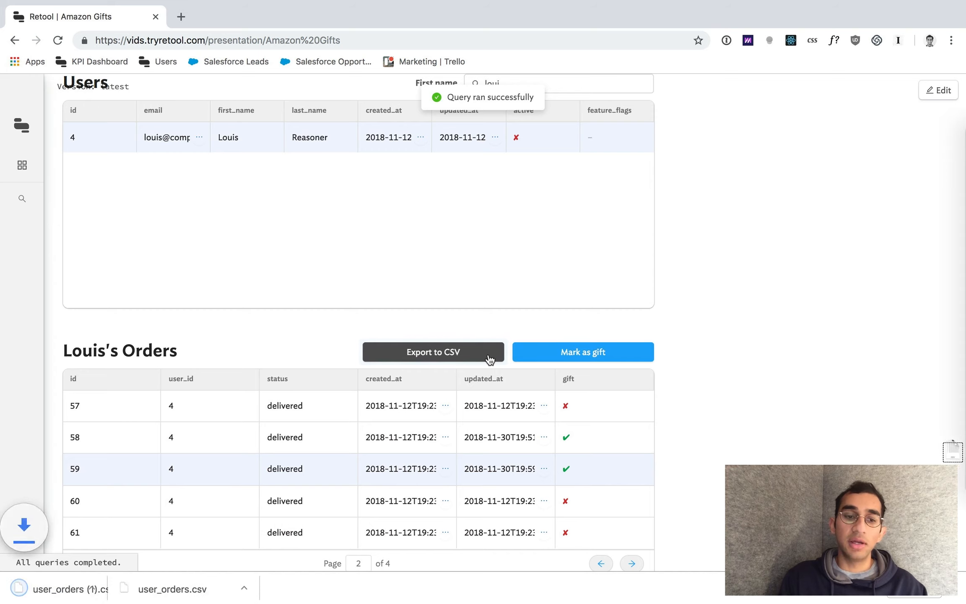
pyautogui.click(958, 592)
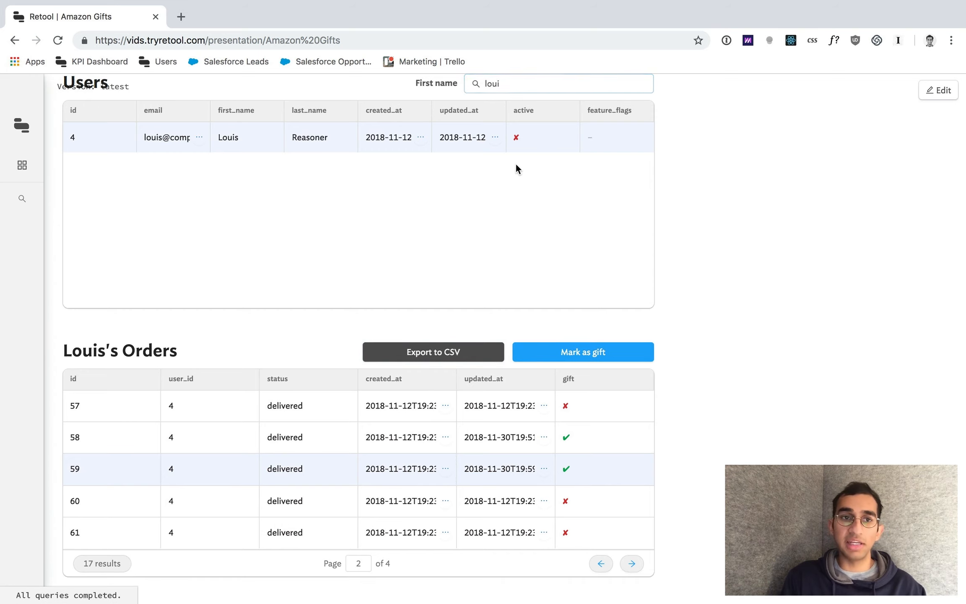
# Step: Clear the first name search and leave the app for the Retool home page
pyautogui.scroll(1, 518, 166)
pyautogui.doubleClick(515, 111)
pyautogui.press('BackSpace')
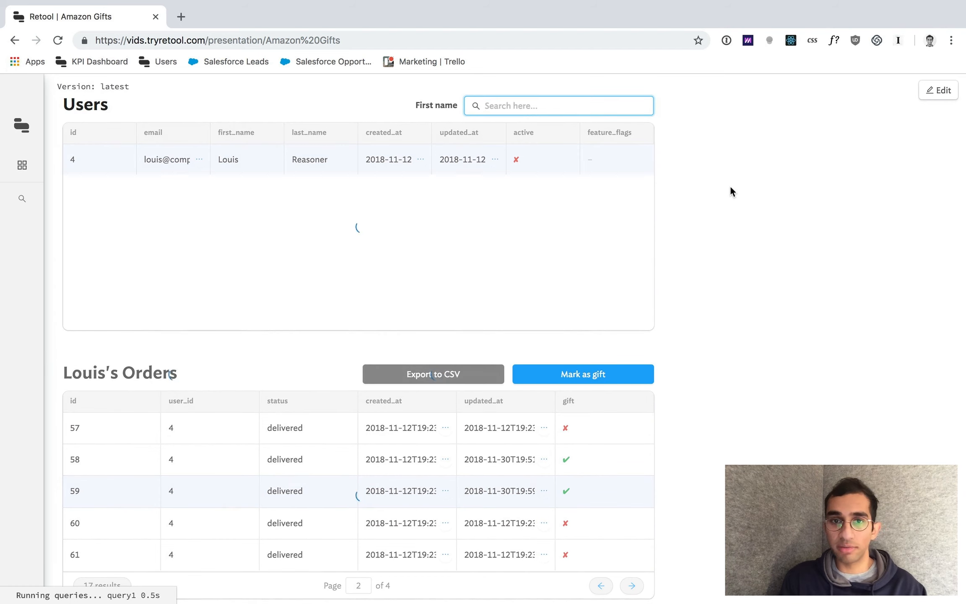
pyautogui.click(48, 133)
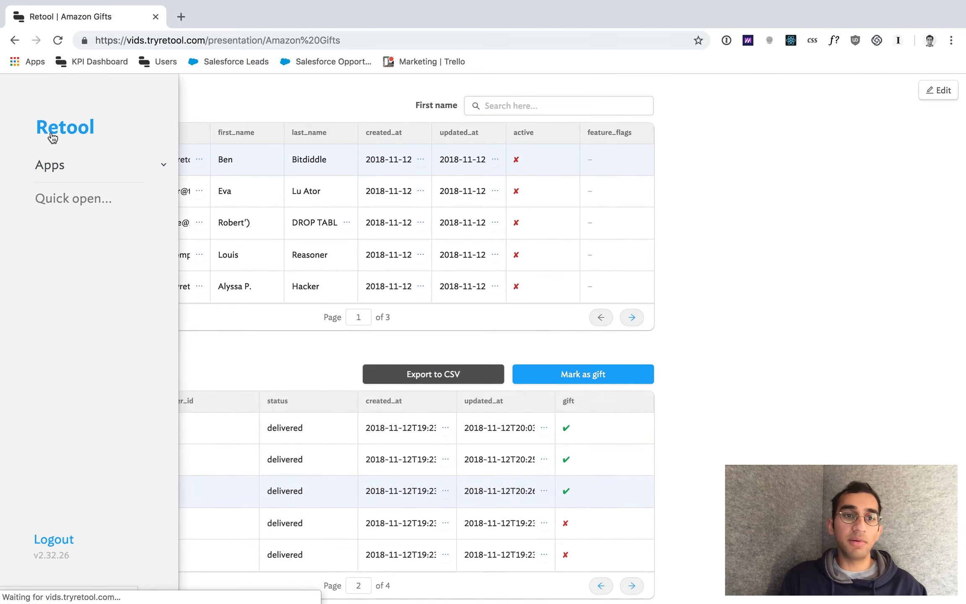